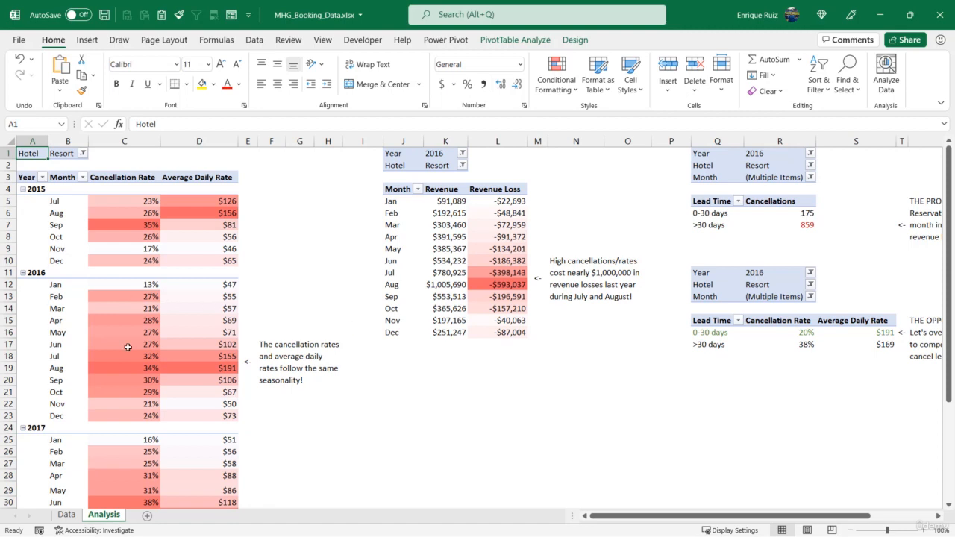
Start a PivotChart from the monthly Cancellation Rate and Average Daily Rate PivotTable and choose the Combo chart type
{"action": "mouse_move", "coordinate": [136, 325]}
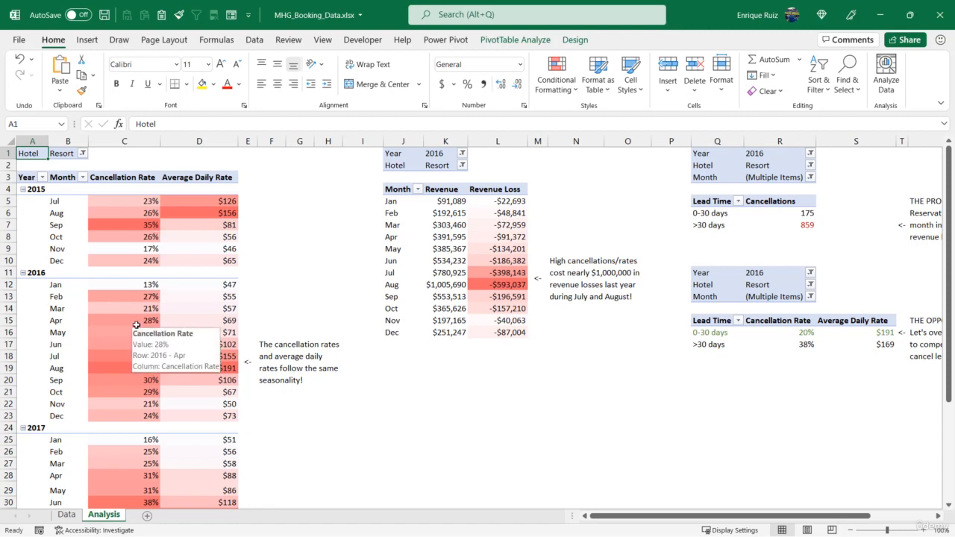
{"action": "mouse_move", "coordinate": [179, 346]}
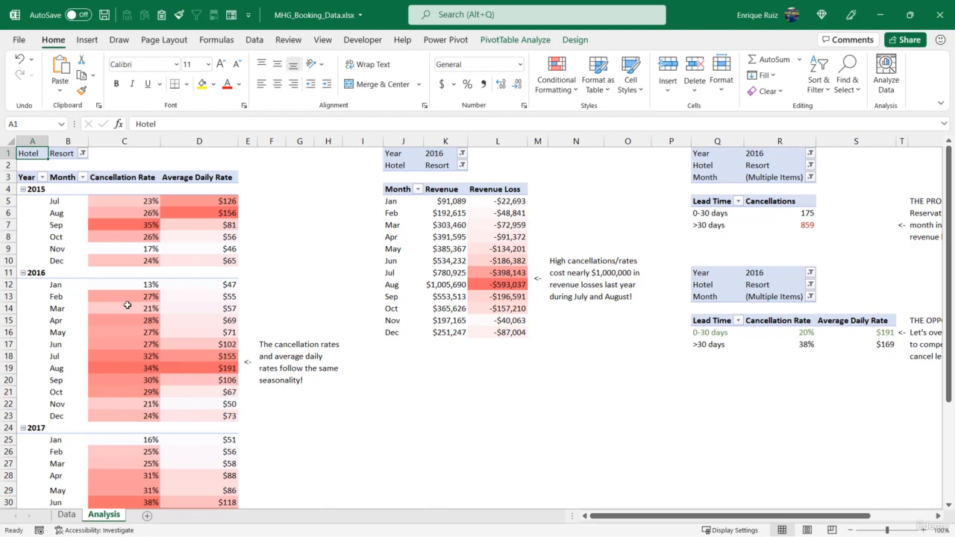
{"action": "mouse_move", "coordinate": [127, 306]}
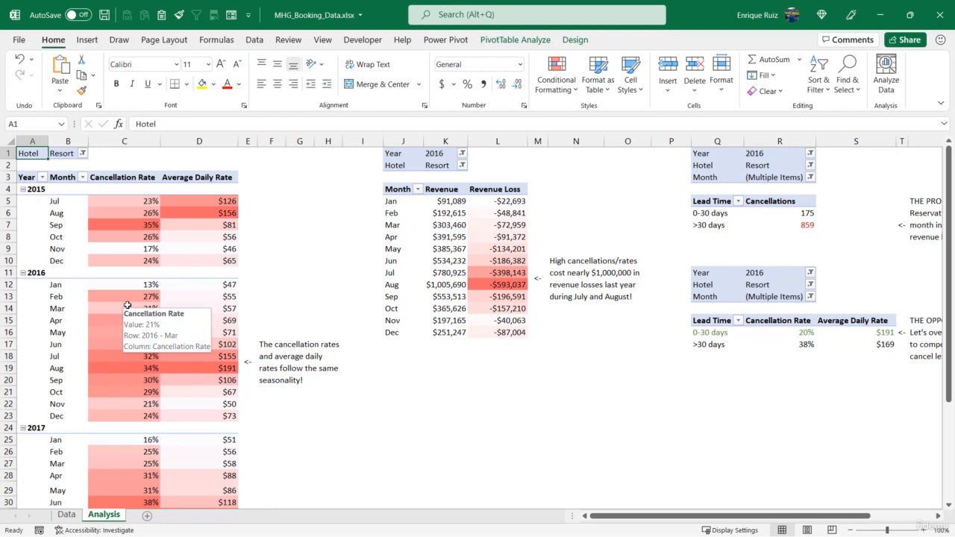
{"action": "left_click", "coordinate": [136, 234]}
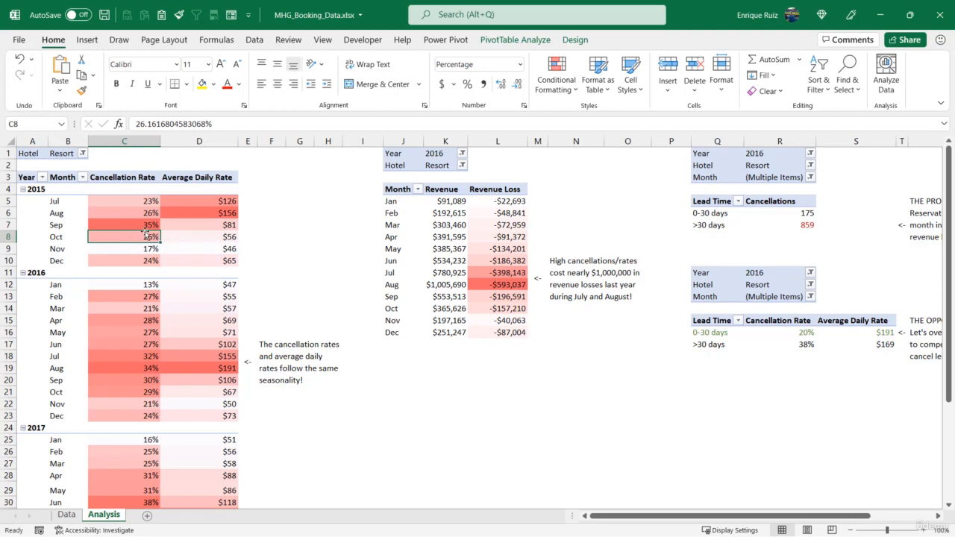
{"action": "left_click", "coordinate": [86, 40]}
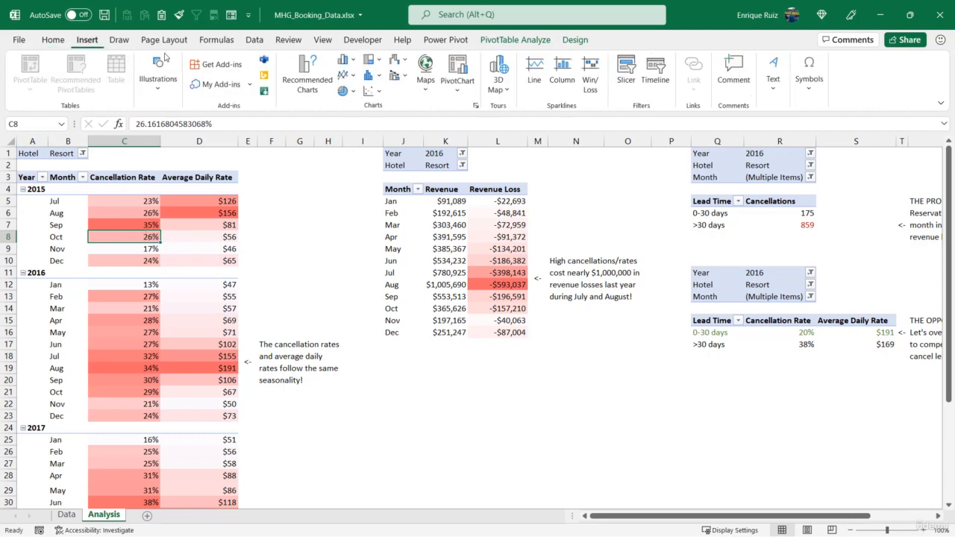
{"action": "left_click", "coordinate": [462, 83]}
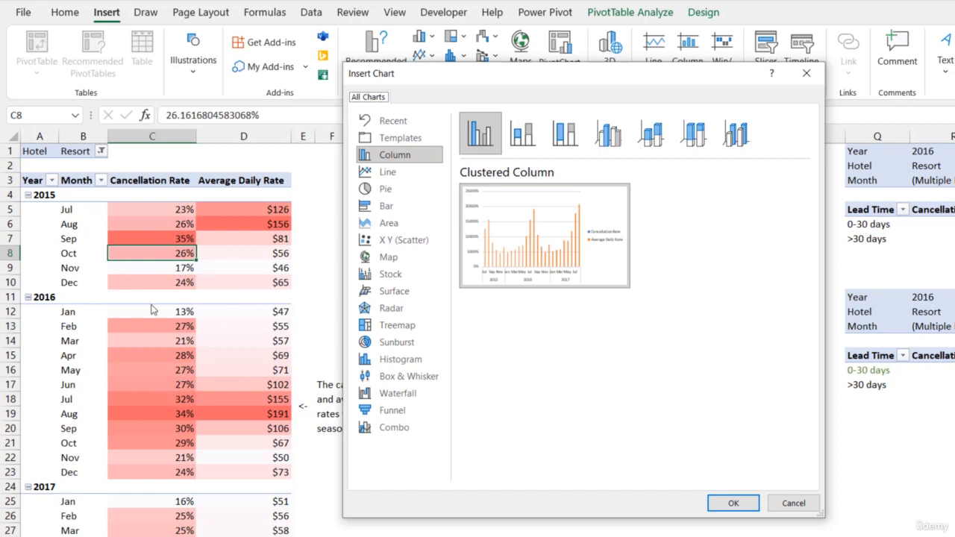
{"action": "mouse_move", "coordinate": [526, 258]}
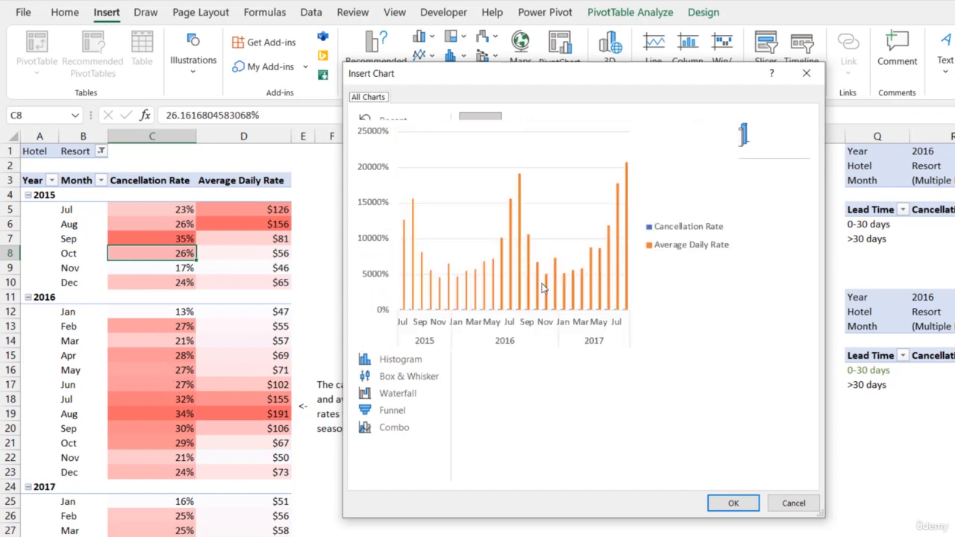
{"action": "mouse_move", "coordinate": [565, 295]}
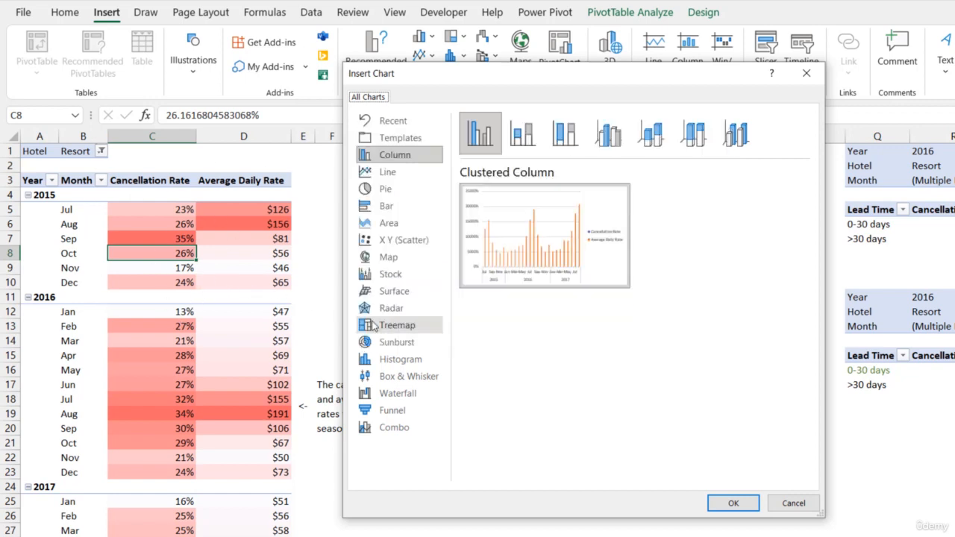
{"action": "left_click", "coordinate": [396, 431]}
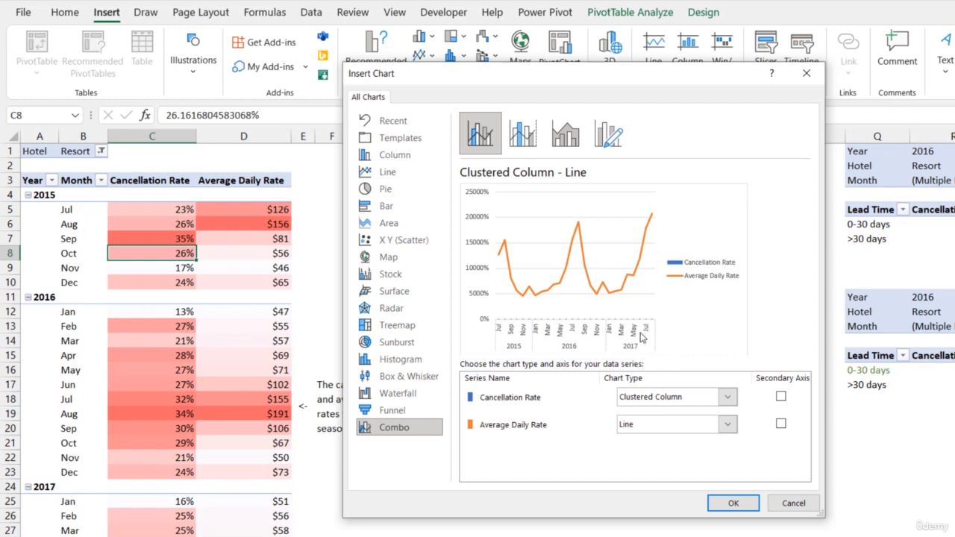
Plot Cancellation Rate as a line and Average Daily Rate as clustered columns on the secondary axis, and insert the chart
{"action": "left_click", "coordinate": [632, 395]}
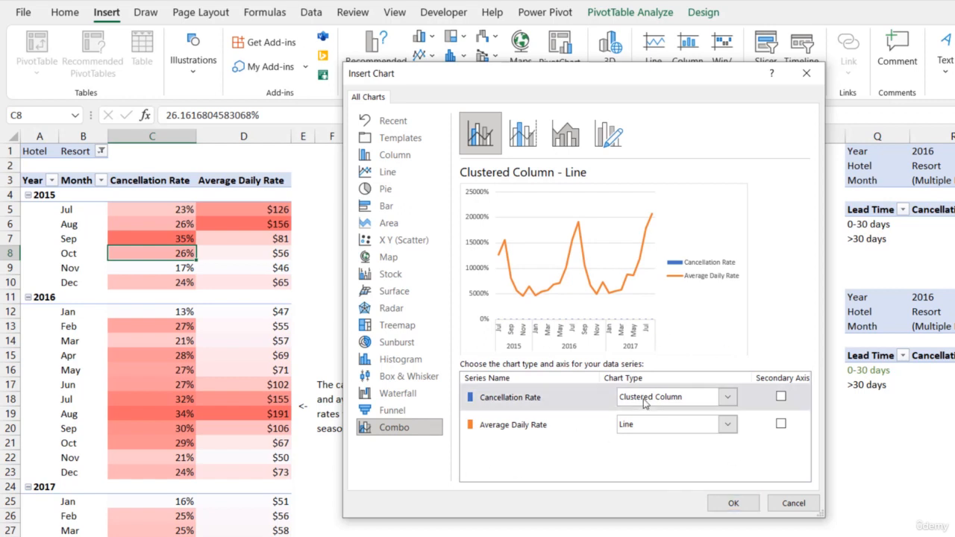
{"action": "left_click", "coordinate": [638, 245]}
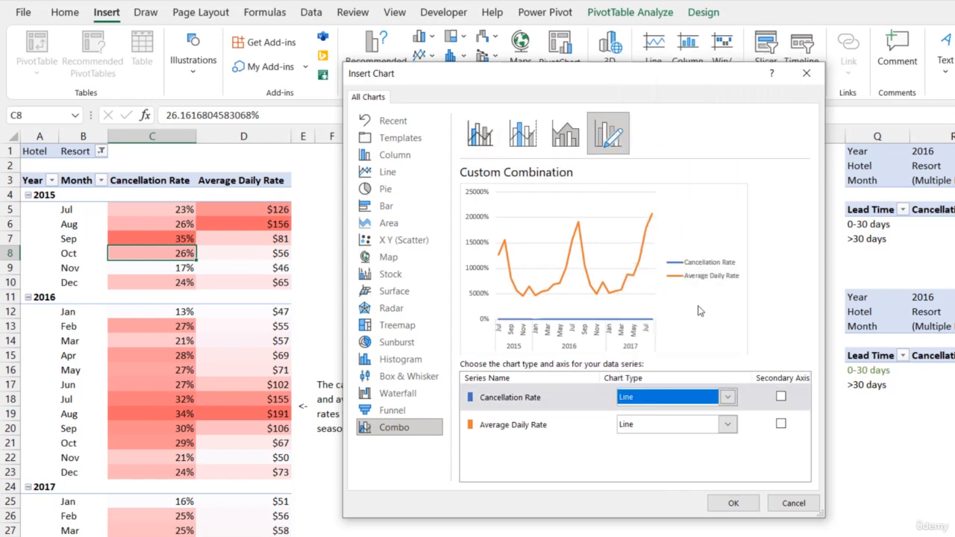
{"action": "left_click", "coordinate": [780, 424]}
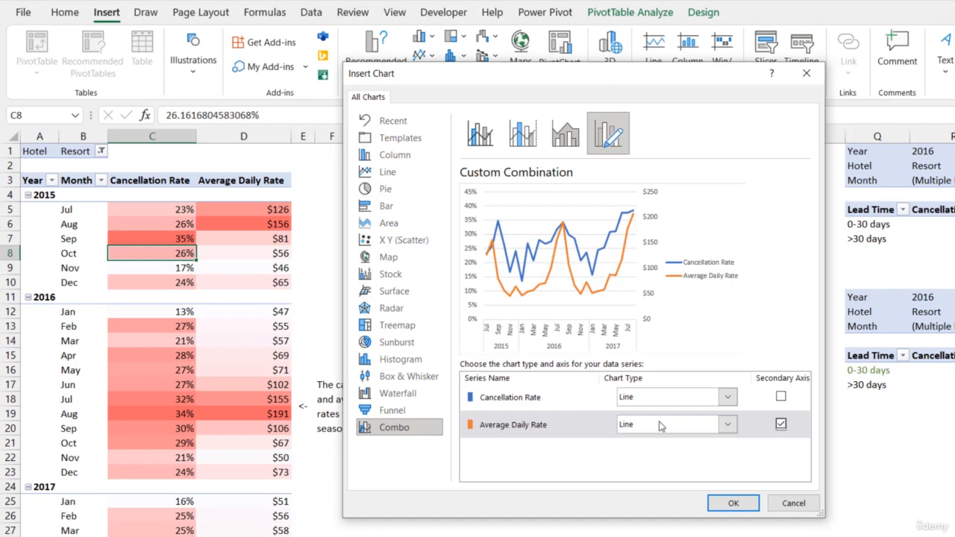
{"action": "left_click", "coordinate": [727, 424]}
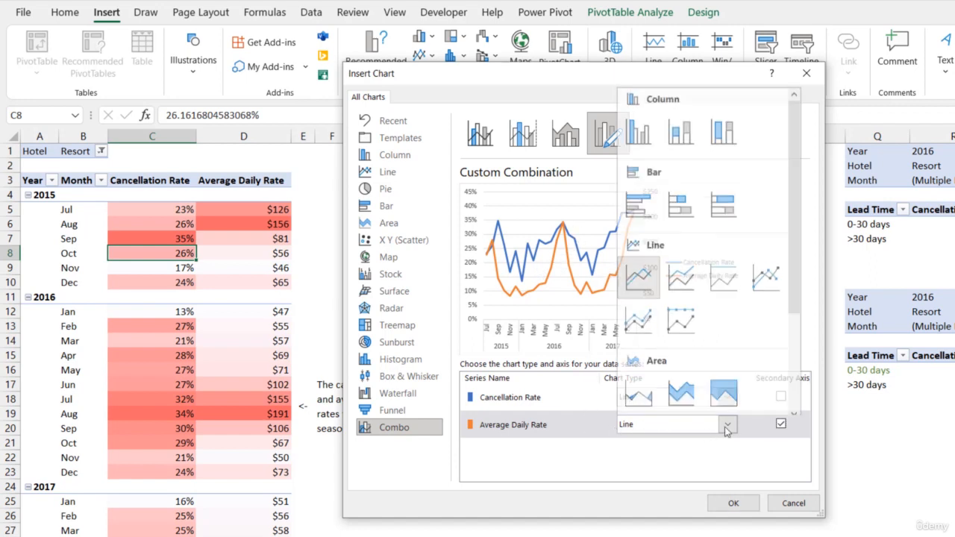
{"action": "left_click", "coordinate": [639, 131]}
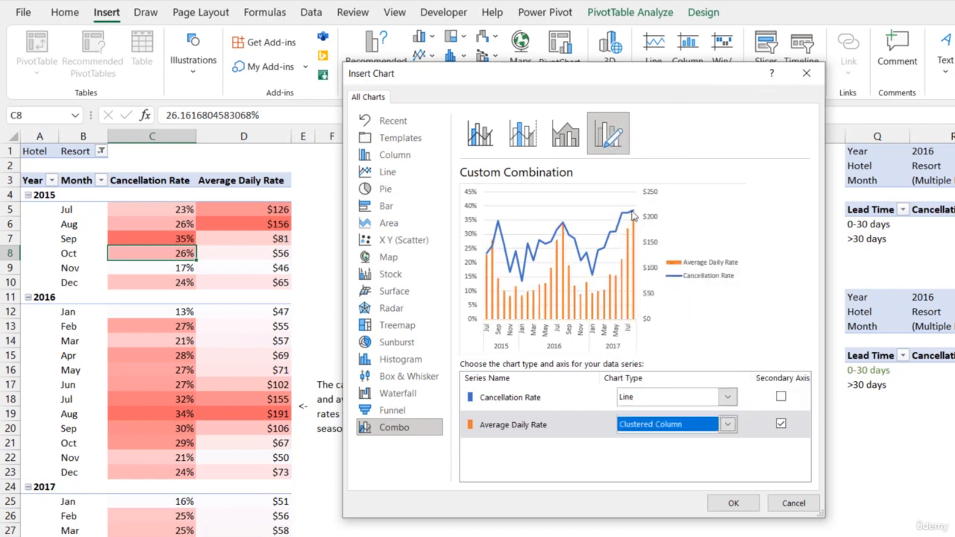
{"action": "left_click", "coordinate": [743, 504]}
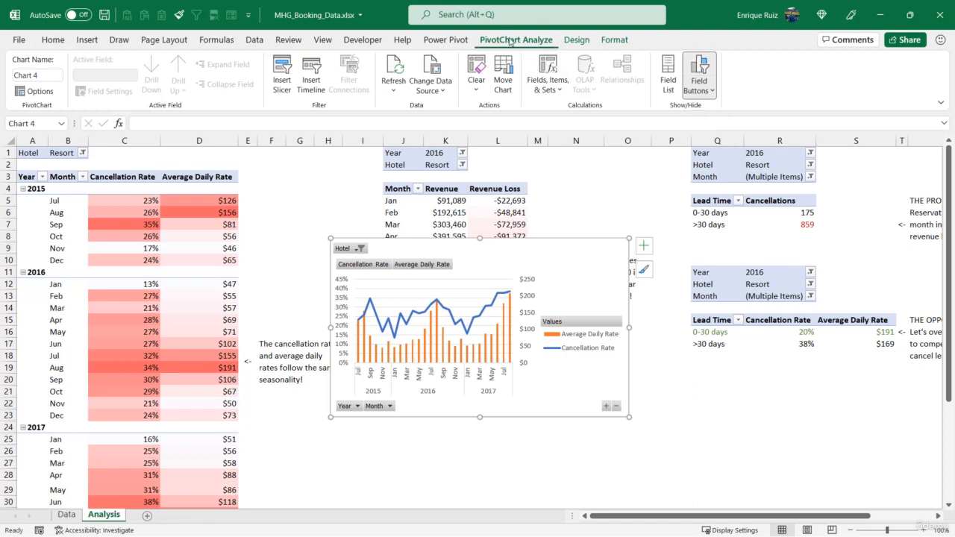
Hide the field buttons on the PivotChart and set its legend position to Top
{"action": "left_click", "coordinate": [698, 68]}
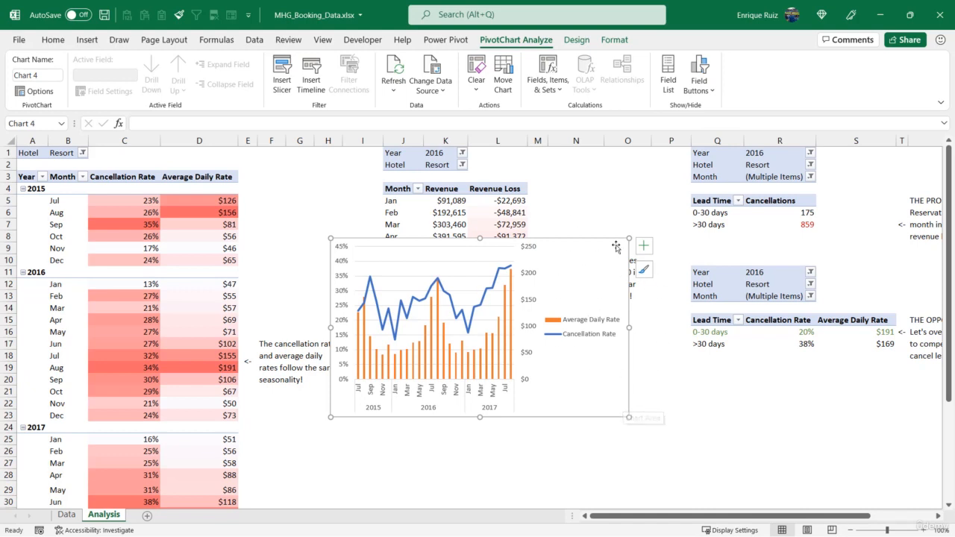
{"action": "left_click", "coordinate": [585, 325]}
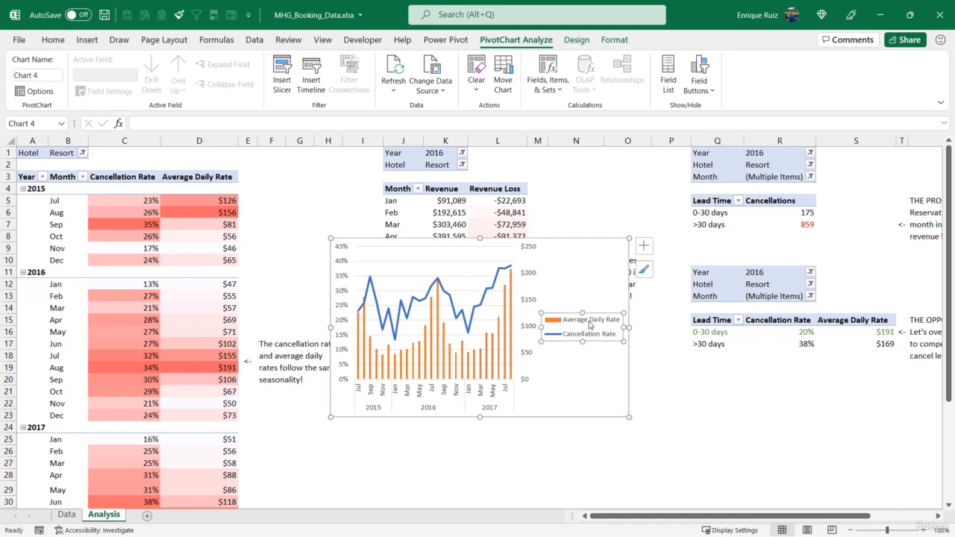
{"action": "right_click", "coordinate": [589, 325]}
{"action": "left_click", "coordinate": [640, 441]}
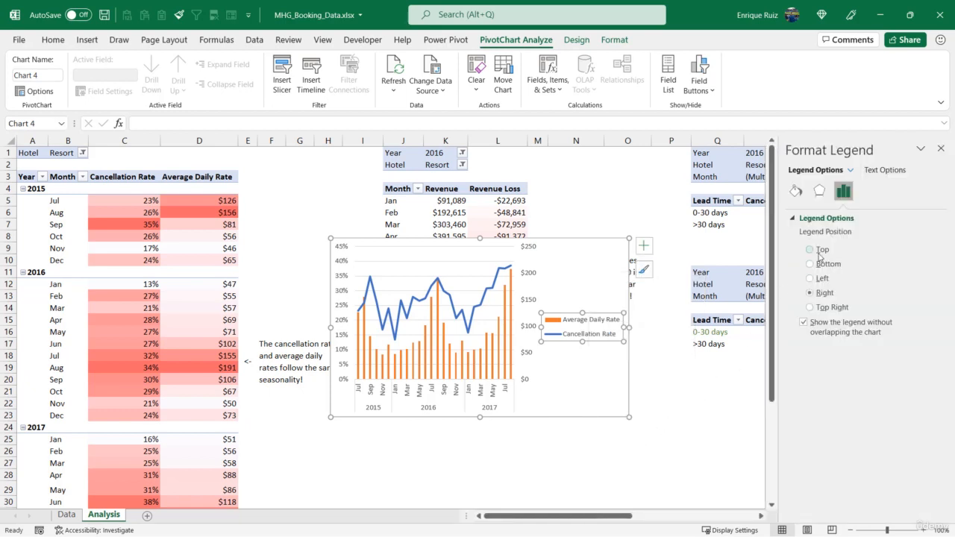
{"action": "left_click", "coordinate": [819, 252]}
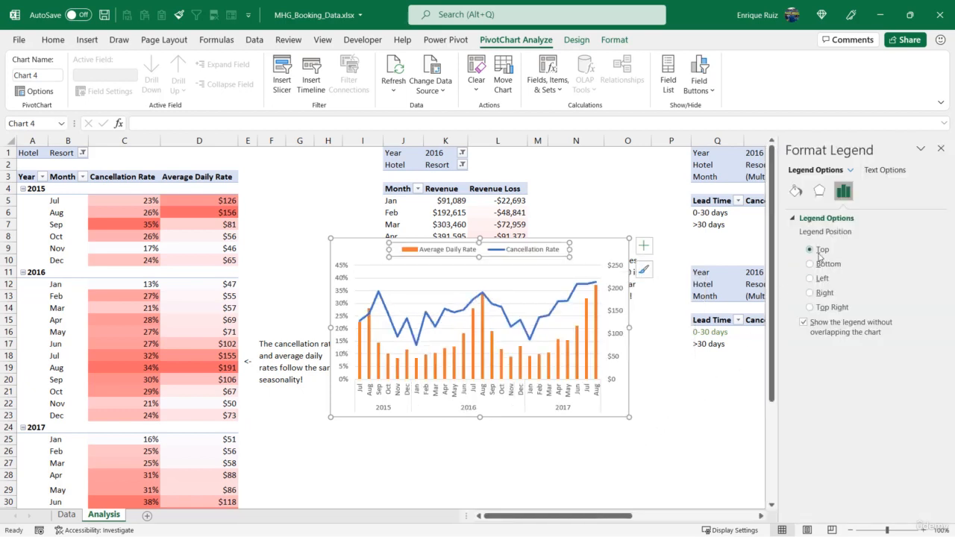
{"action": "left_click", "coordinate": [940, 148]}
{"action": "left_click", "coordinate": [686, 400]}
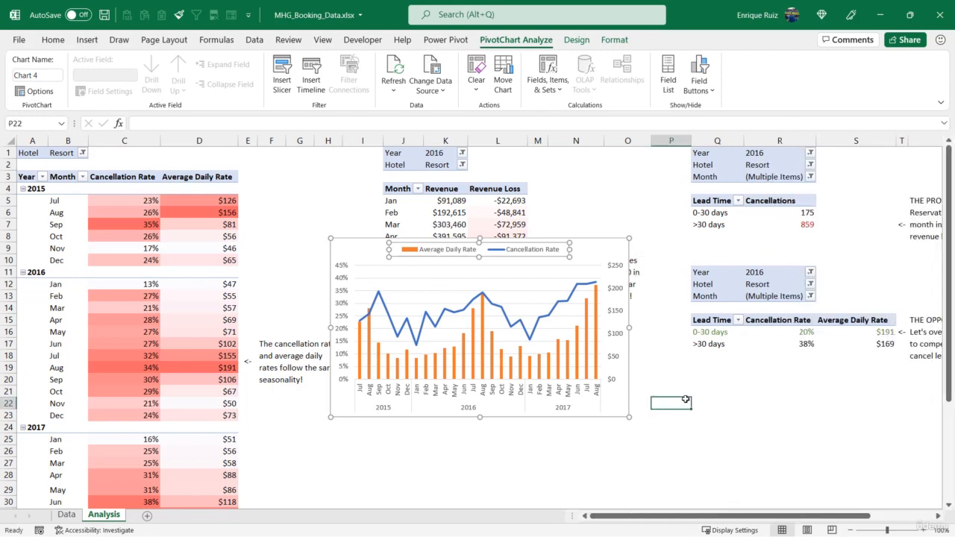
Remove the PivotChart's outline and place it, enlarged, in the empty area below the seasonality note
{"action": "left_click", "coordinate": [364, 242]}
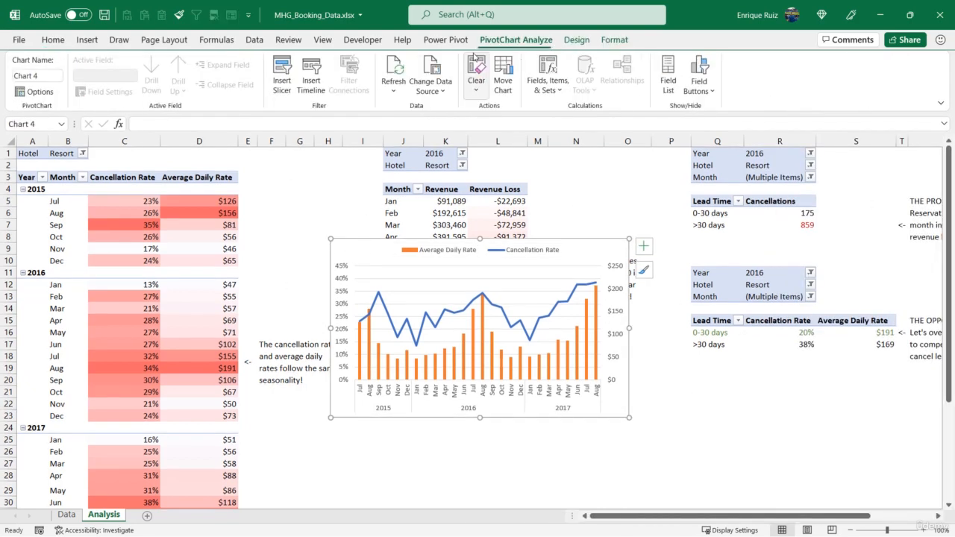
{"action": "left_click", "coordinate": [606, 43]}
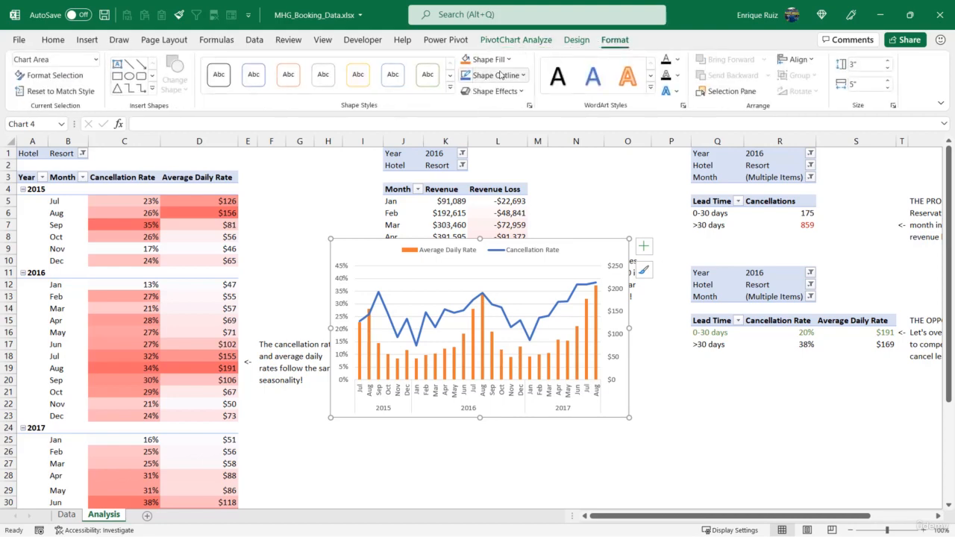
{"action": "left_click", "coordinate": [495, 75]}
{"action": "left_click", "coordinate": [511, 237]}
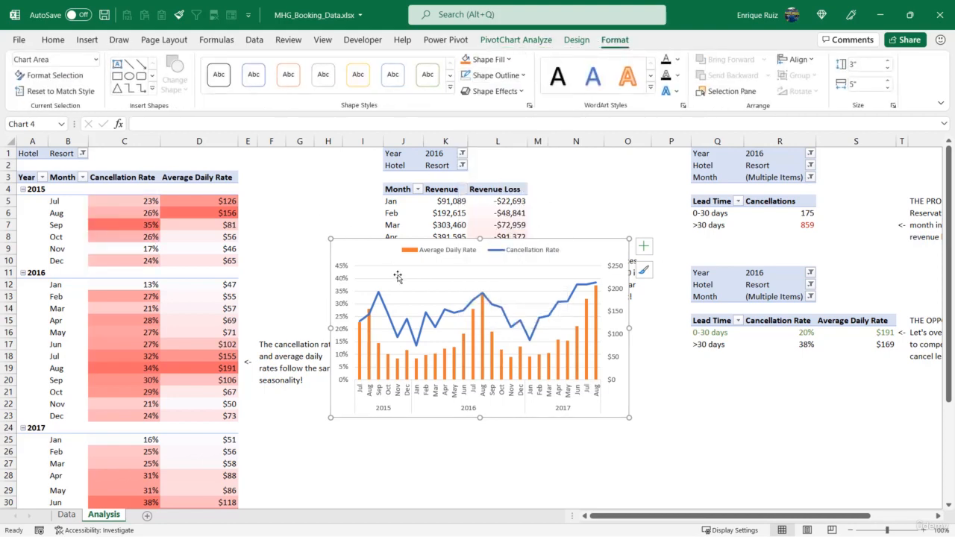
{"action": "left_click_drag", "start_coordinate": [381, 260], "coordinate": [343, 224]}
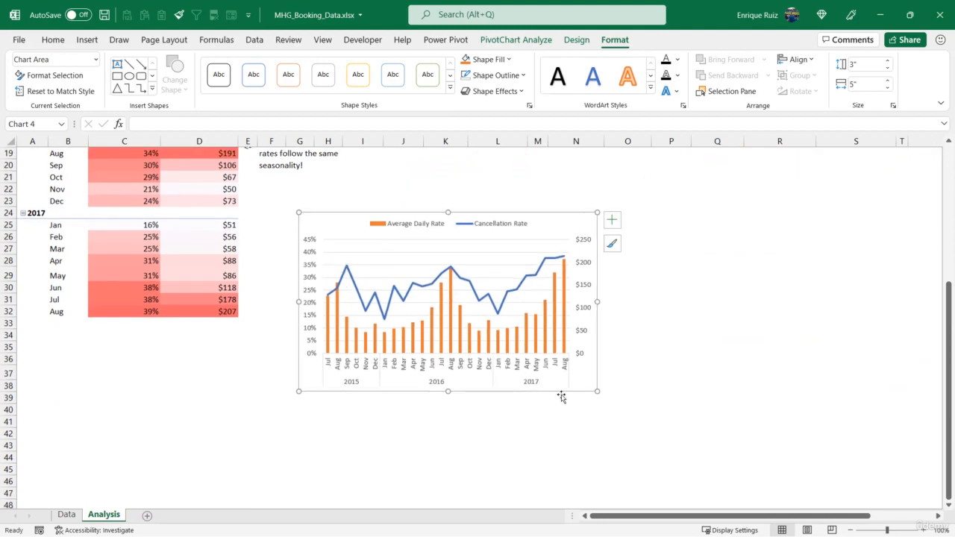
{"action": "left_click_drag", "start_coordinate": [597, 391], "coordinate": [677, 439]}
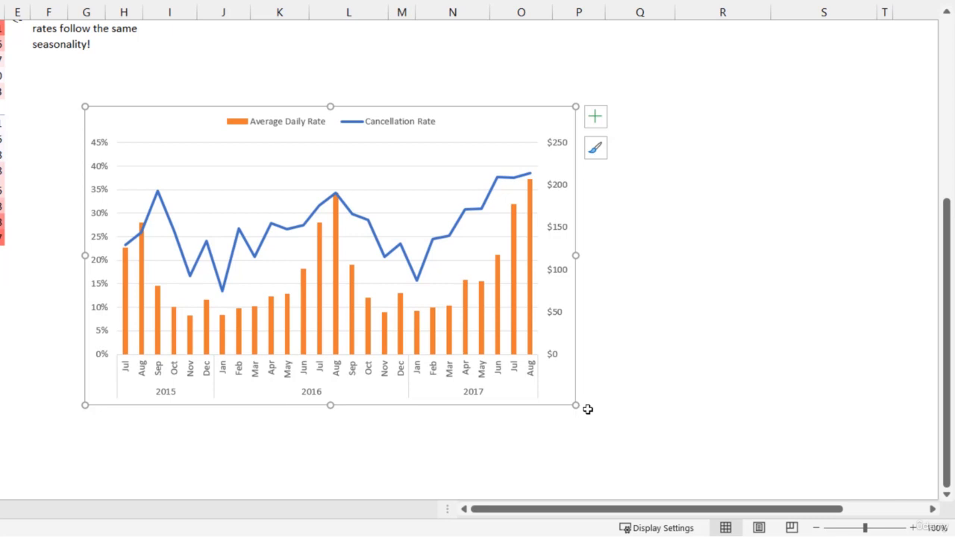
Set the gap width of the Average Daily Rate columns to 85%
{"action": "left_click", "coordinate": [337, 282]}
{"action": "right_click", "coordinate": [337, 283]}
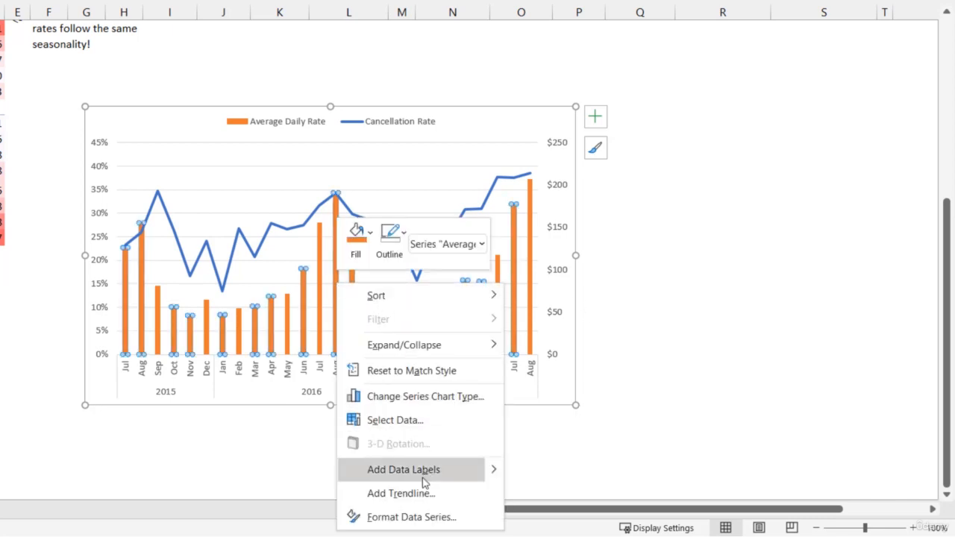
{"action": "left_click", "coordinate": [417, 517]}
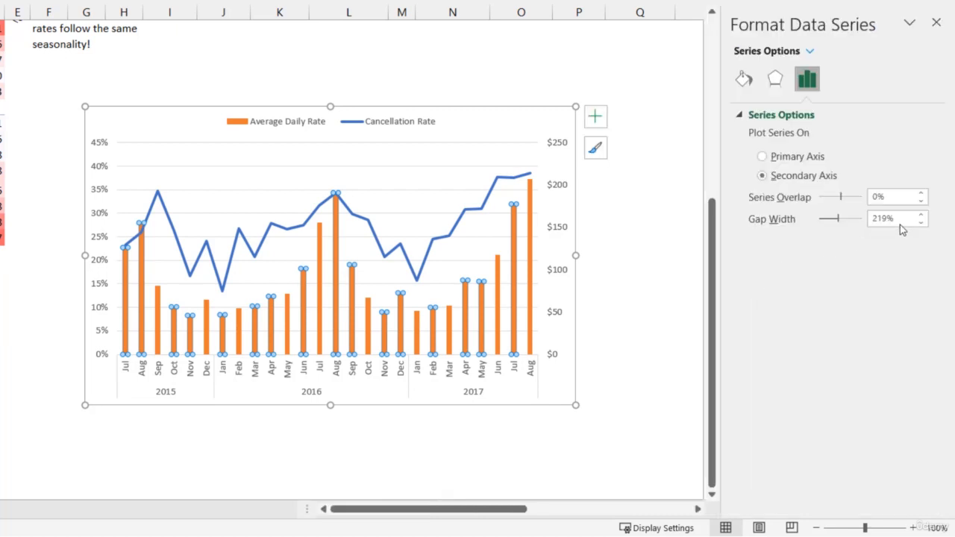
{"action": "left_click", "coordinate": [881, 222]}
{"action": "left_click_drag", "start_coordinate": [881, 224], "coordinate": [824, 225]}
{"action": "type", "text": "85"}
{"action": "key", "text": "Return"}
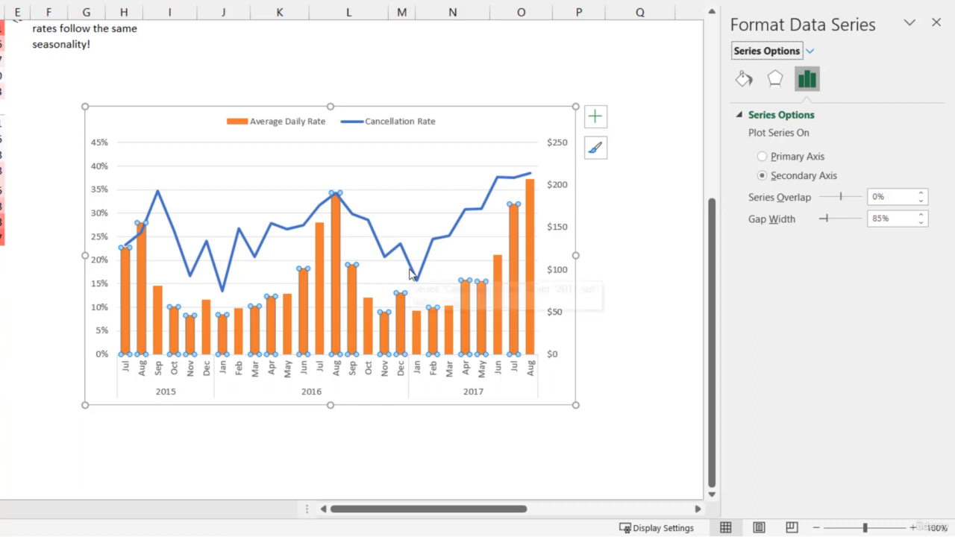
Format the Cancellation Rate line as orange, 2.75 pt wide and smoothed
{"action": "left_click", "coordinate": [270, 231]}
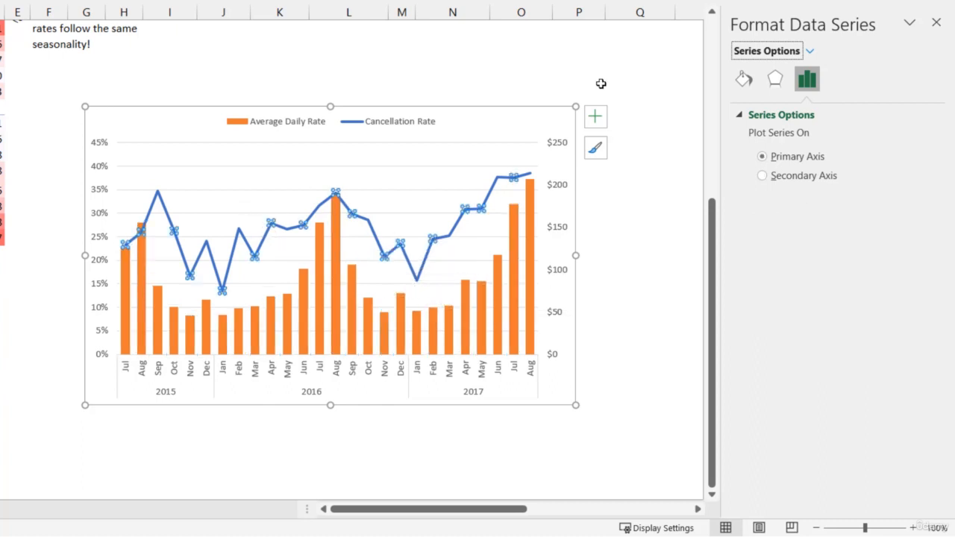
{"action": "left_click", "coordinate": [743, 81]}
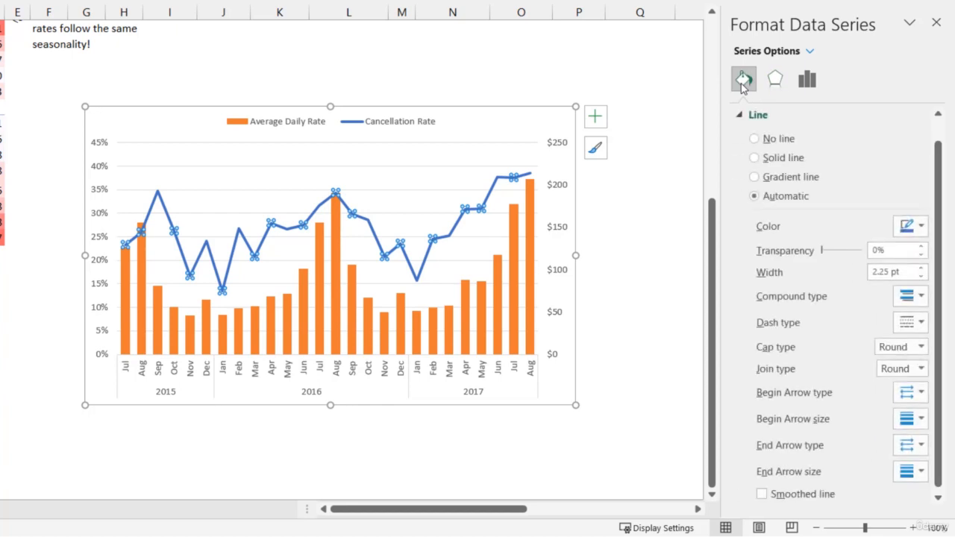
{"action": "left_click", "coordinate": [902, 227]}
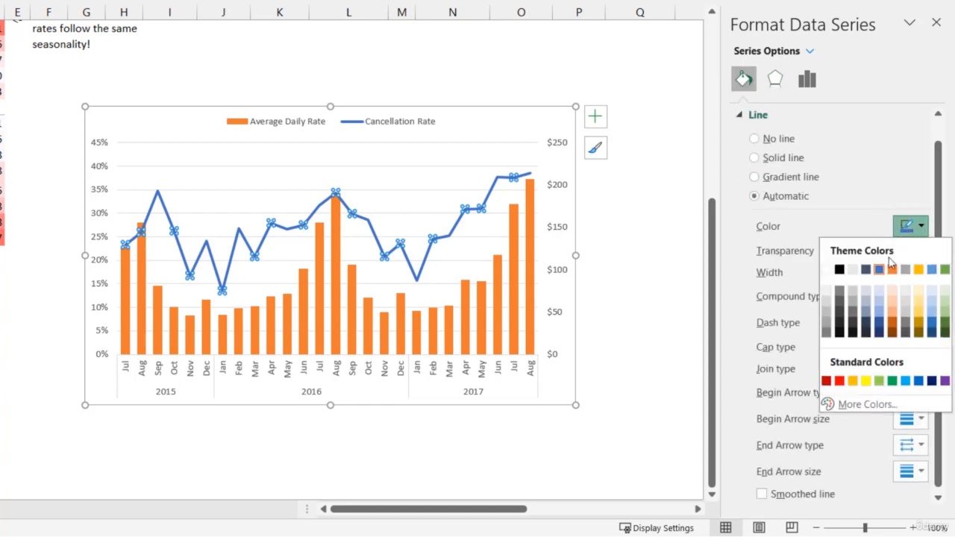
{"action": "left_click", "coordinate": [893, 273]}
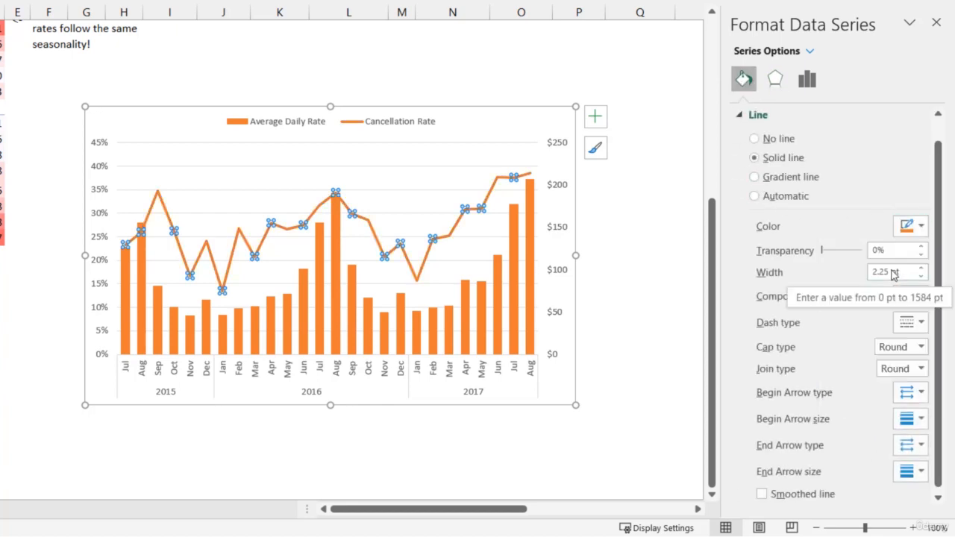
{"action": "left_click", "coordinate": [916, 268]}
{"action": "left_click", "coordinate": [916, 269]}
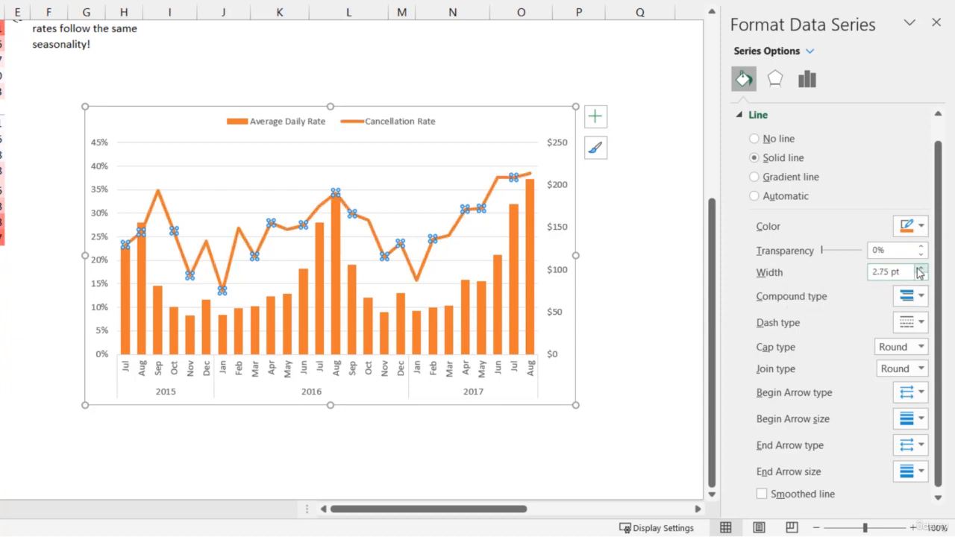
{"action": "left_click", "coordinate": [761, 489]}
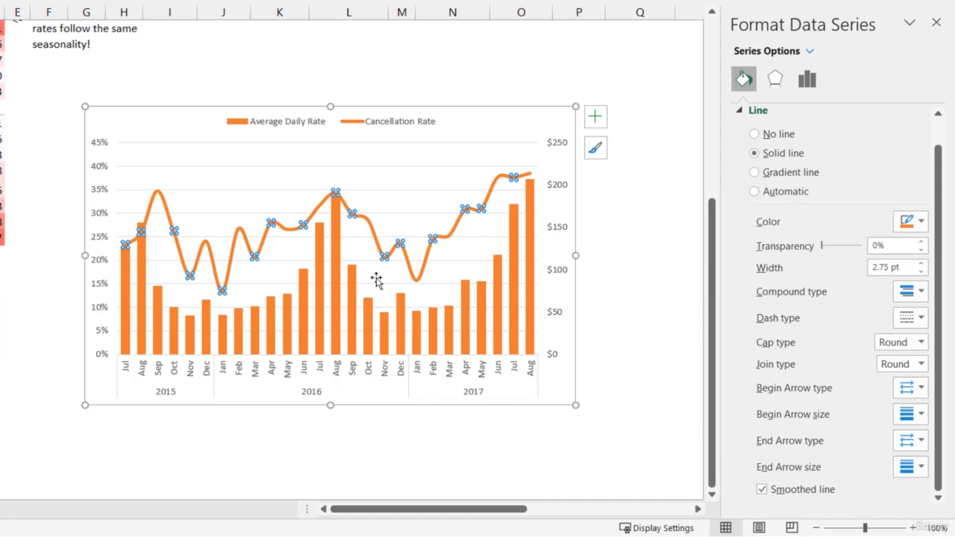
Fill the Average Daily Rate columns with a solid lighter shade of the theme blue
{"action": "left_click", "coordinate": [335, 295]}
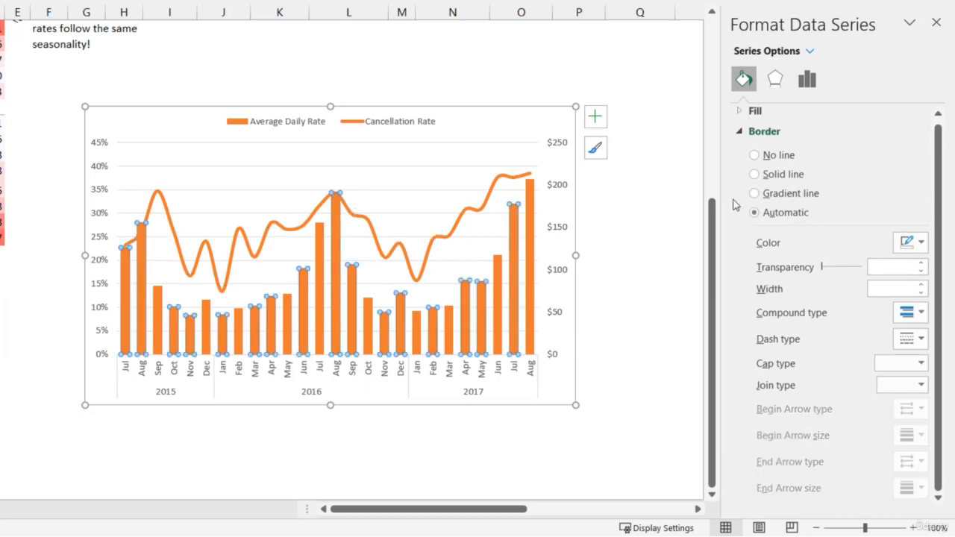
{"action": "left_click", "coordinate": [775, 133]}
{"action": "left_click", "coordinate": [764, 119]}
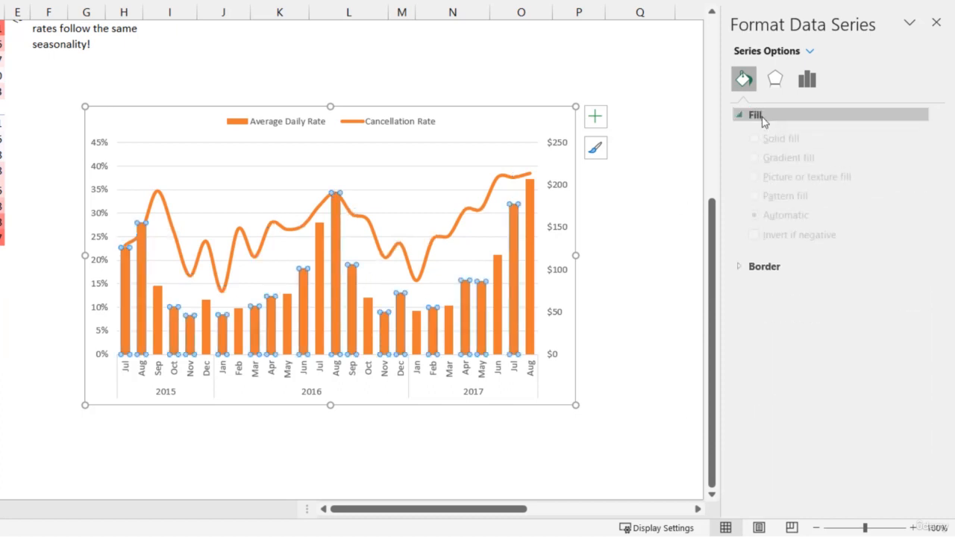
{"action": "left_click", "coordinate": [908, 286]}
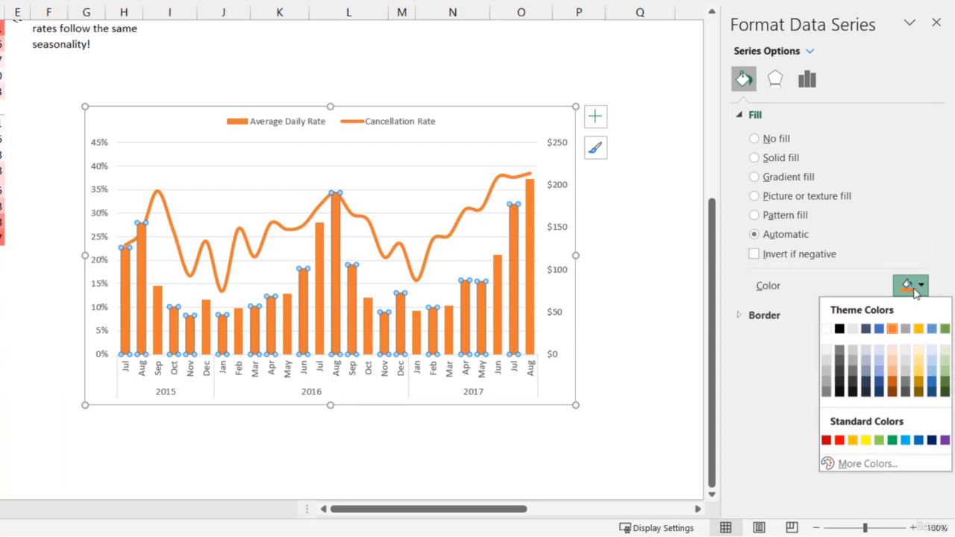
{"action": "left_click", "coordinate": [879, 328]}
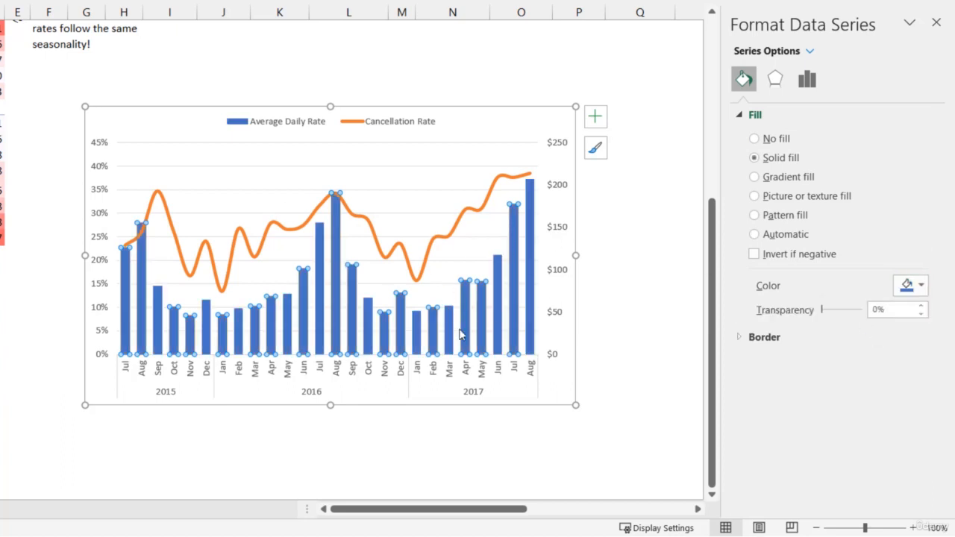
{"action": "left_click", "coordinate": [916, 288]}
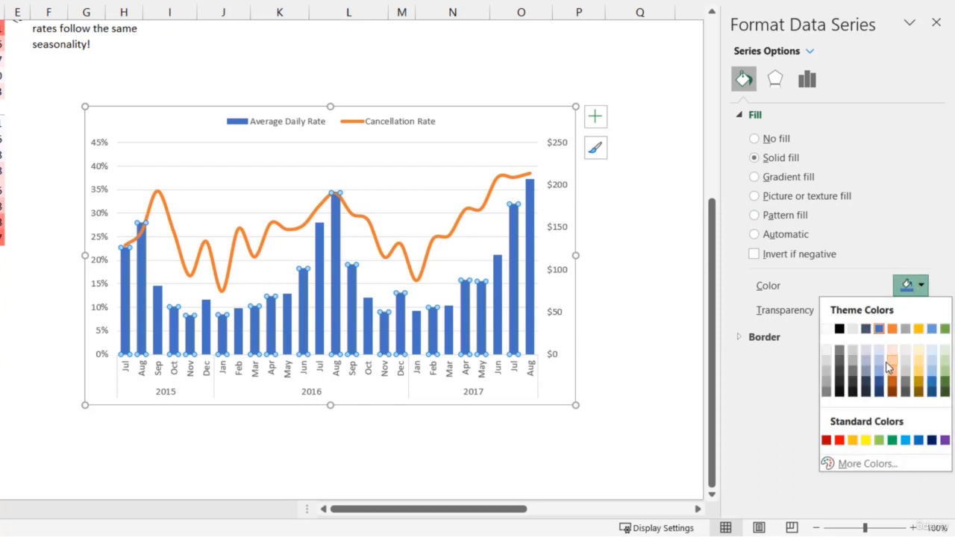
{"action": "left_click", "coordinate": [887, 367]}
{"action": "left_click", "coordinate": [910, 285]}
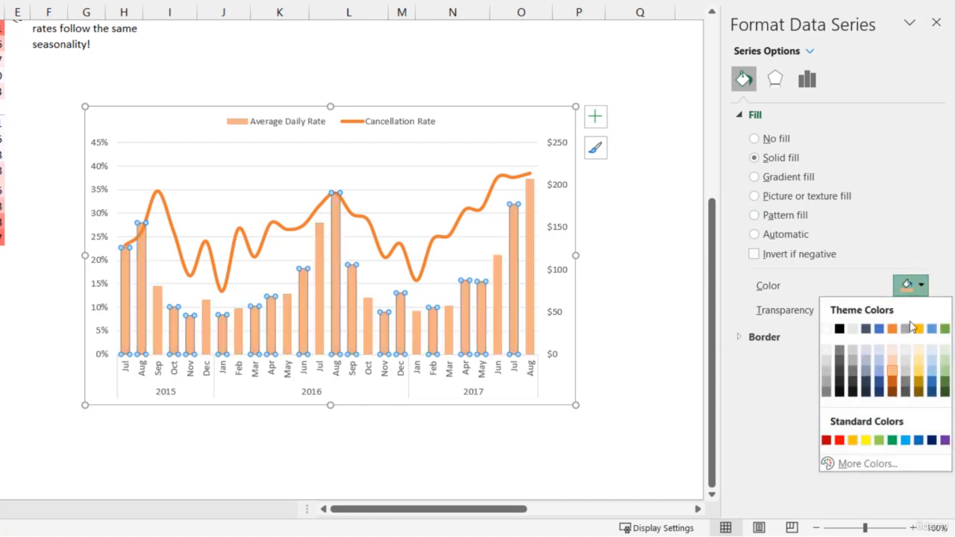
{"action": "left_click", "coordinate": [881, 372]}
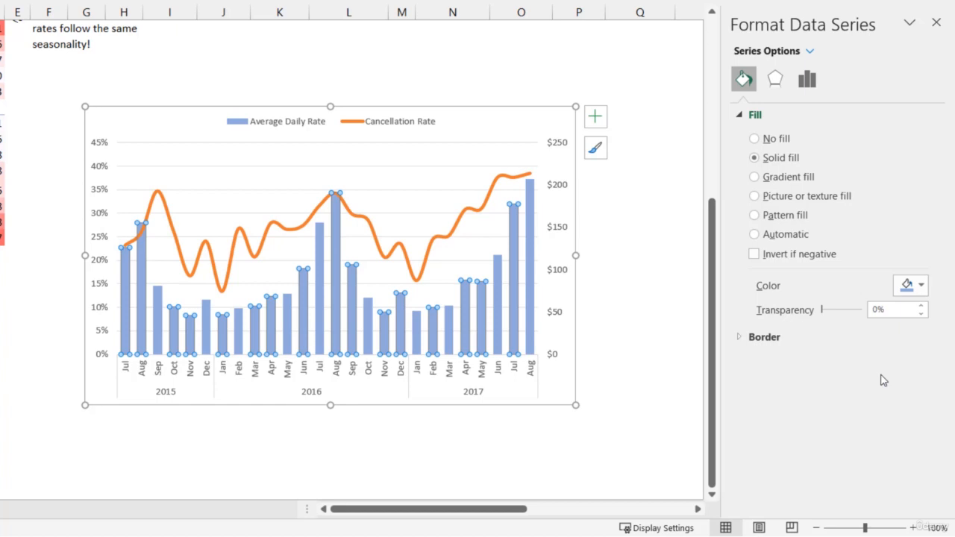
Close the series formatting options and widen the PivotChart to about 6.9 inches
{"action": "left_click", "coordinate": [935, 23]}
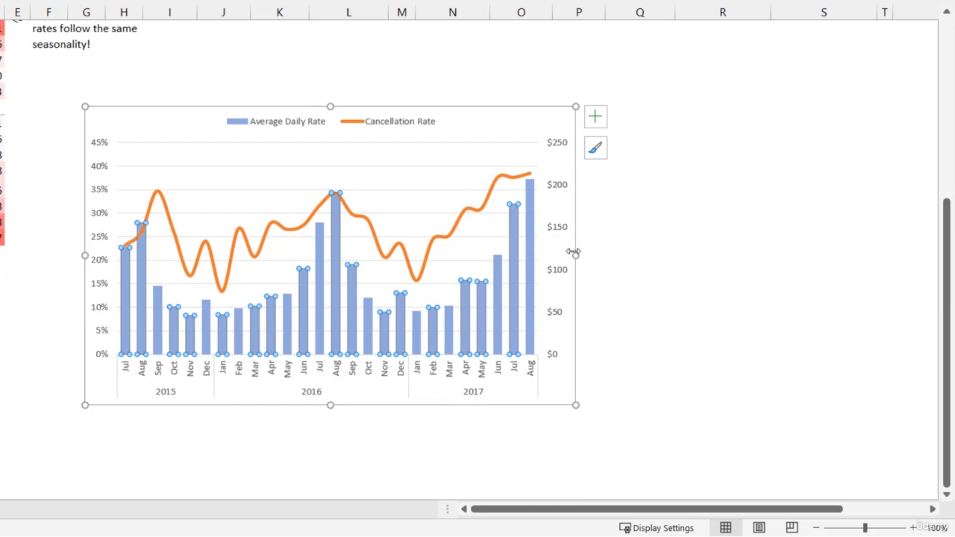
{"action": "left_click_drag", "start_coordinate": [575, 255], "coordinate": [631, 256]}
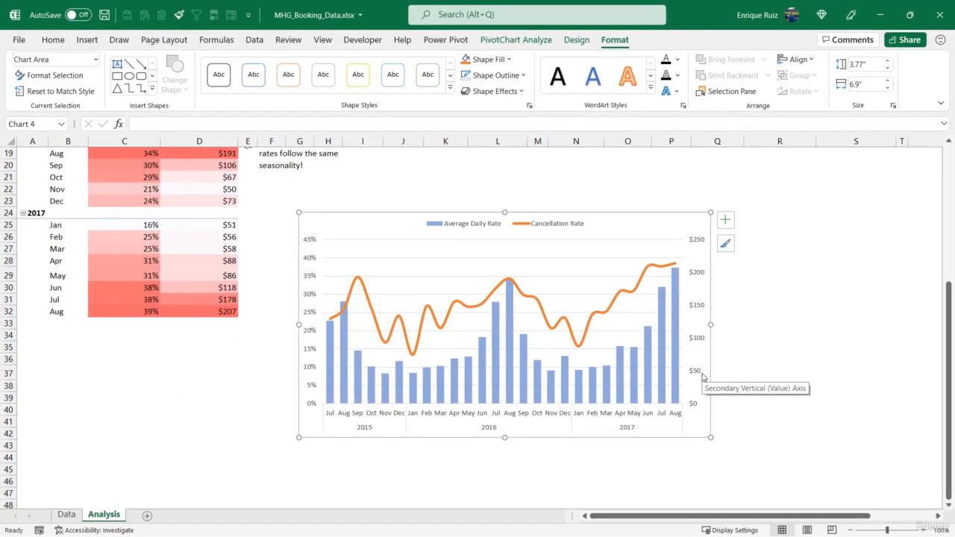
{"action": "left_click", "coordinate": [576, 40]}
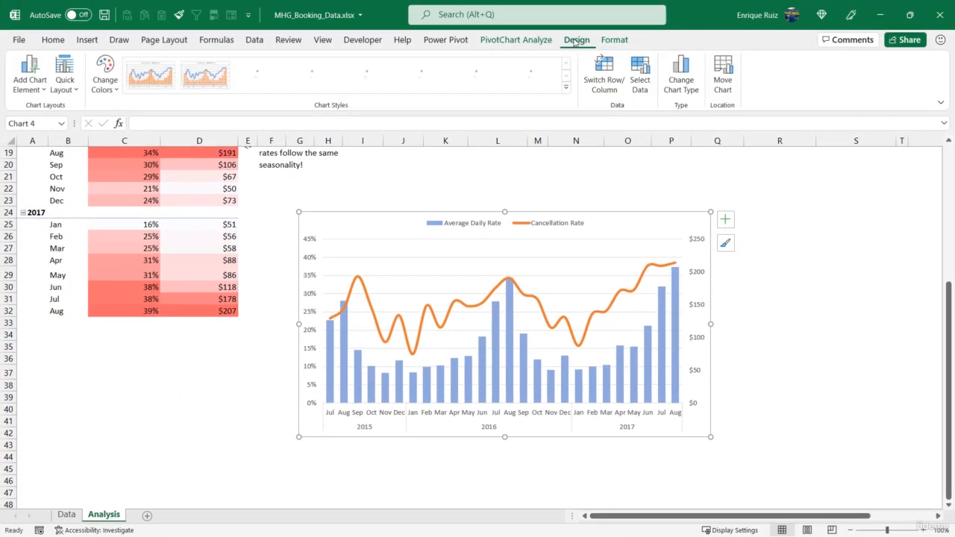
{"action": "left_click", "coordinate": [33, 84]}
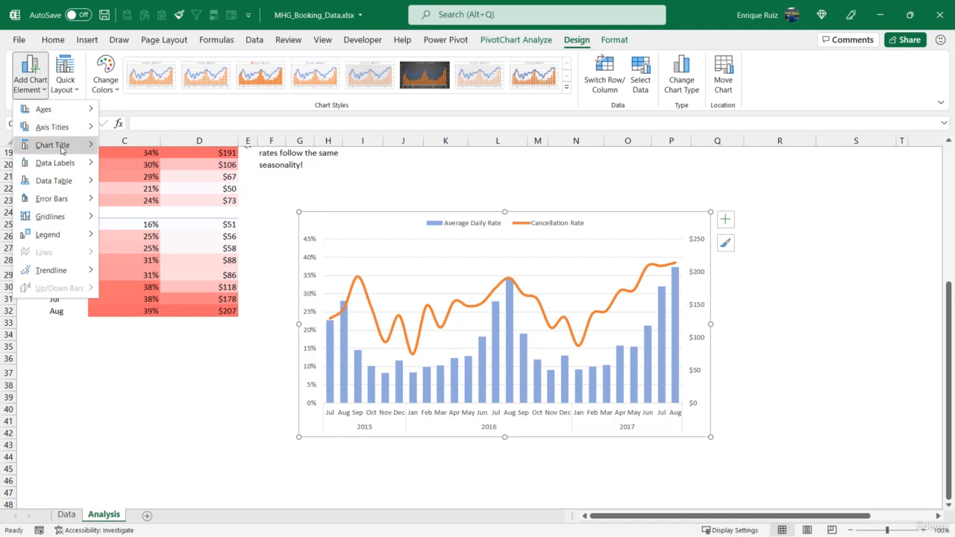
{"action": "mouse_move", "coordinate": [62, 216]}
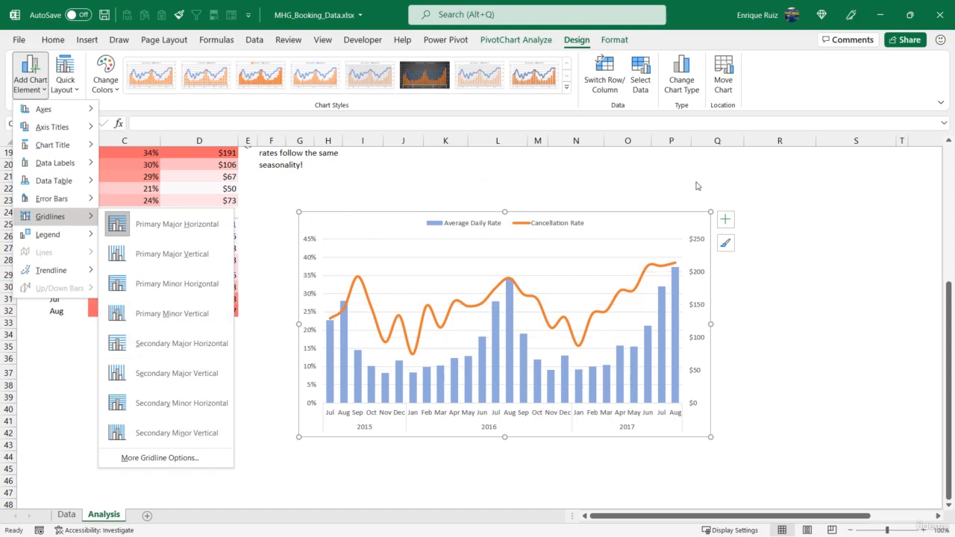
{"action": "key", "text": "Escape"}
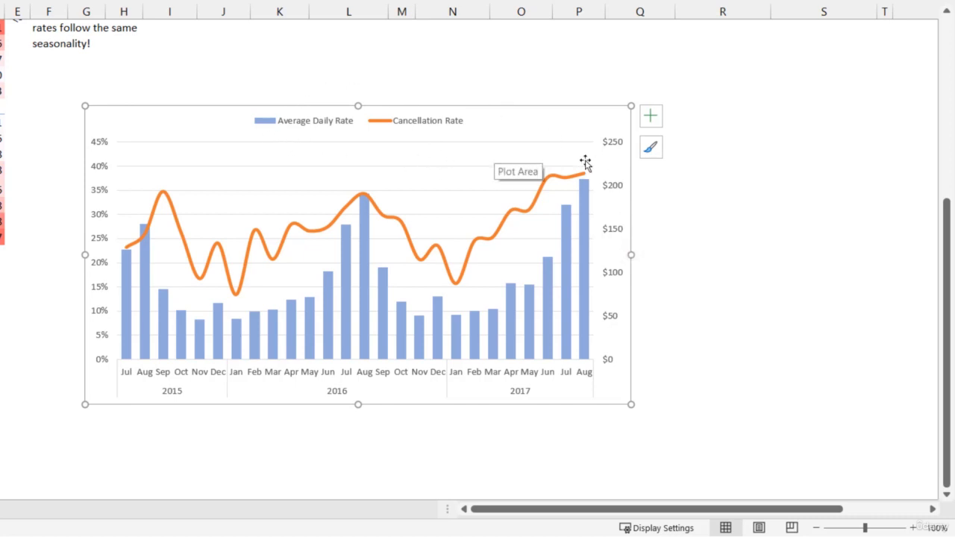
Open the formatting options for the PivotChart's primary vertical percentage axis
{"action": "mouse_move", "coordinate": [583, 361]}
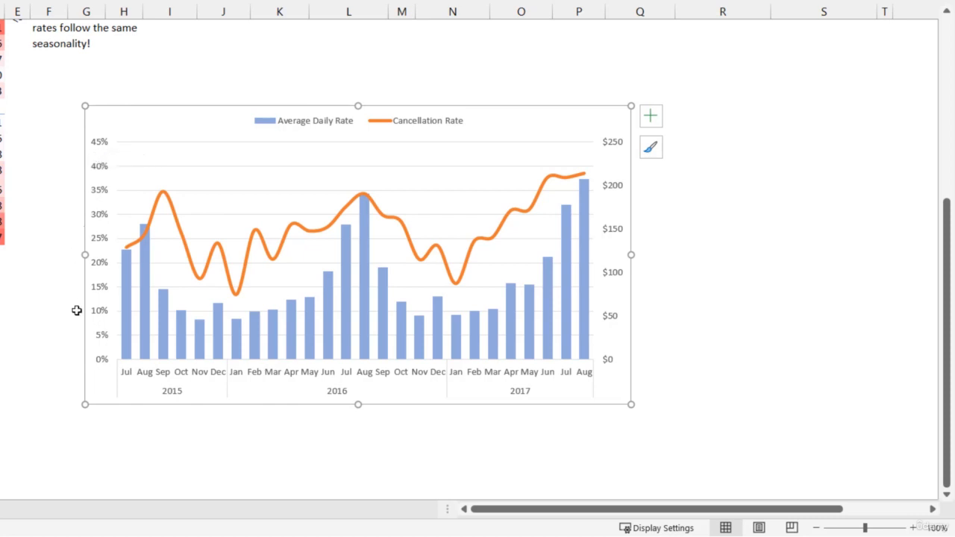
{"action": "left_click", "coordinate": [96, 240]}
{"action": "right_click", "coordinate": [97, 239]}
{"action": "left_click", "coordinate": [182, 446]}
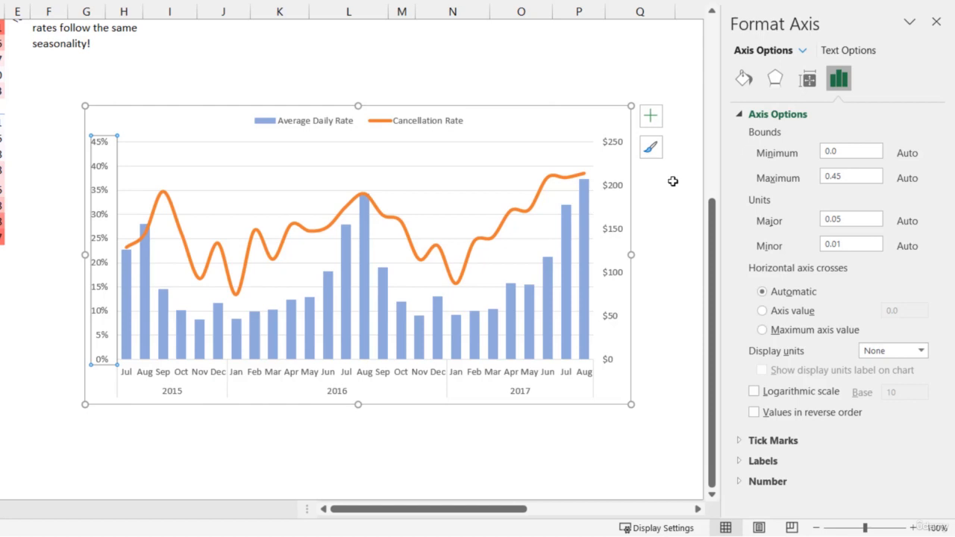
Try a major unit of 0.09 on the percentage axis, and reset it to automatic
{"action": "left_click", "coordinate": [858, 219]}
{"action": "type", "text": "9"}
{"action": "key", "text": "Return"}
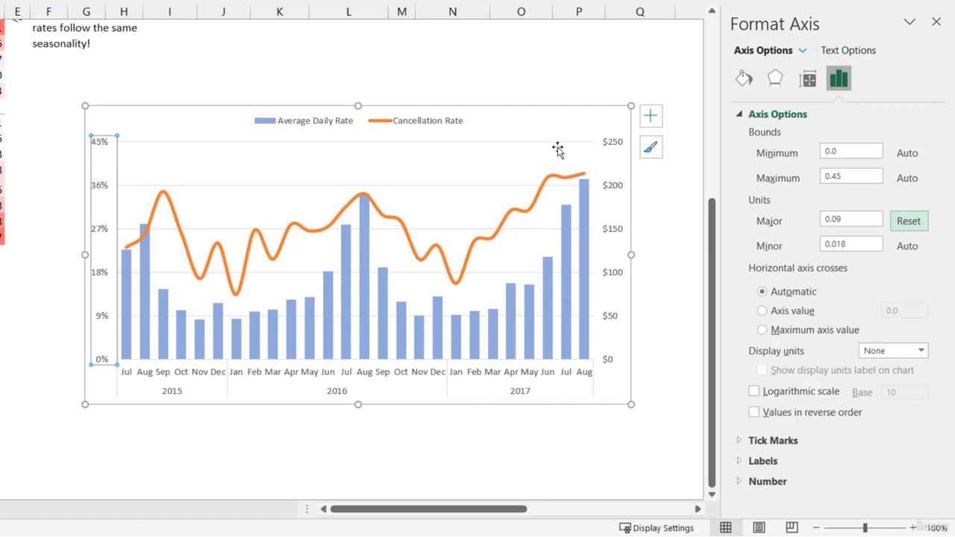
{"action": "left_click", "coordinate": [923, 222]}
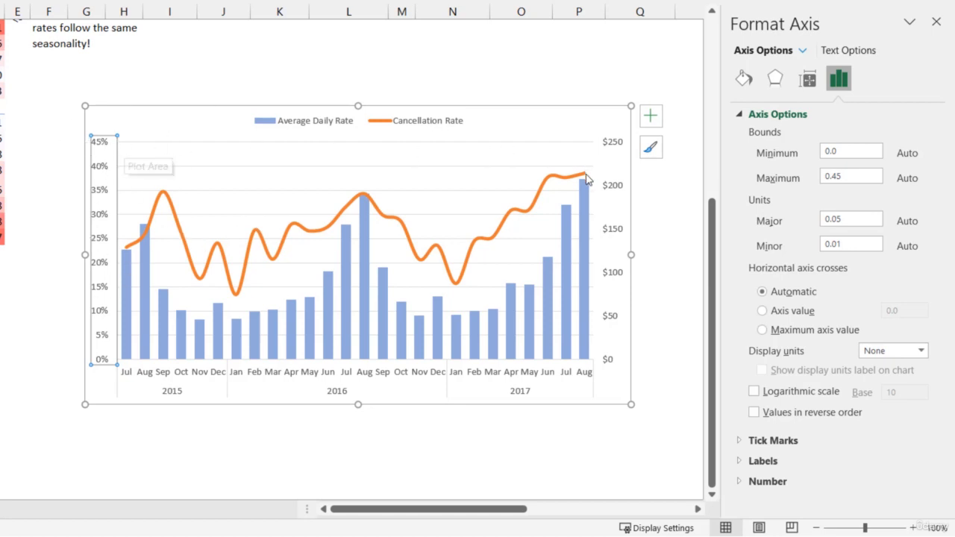
Set the maximum bound of the primary percentage axis to 0.4
{"action": "mouse_move", "coordinate": [584, 178]}
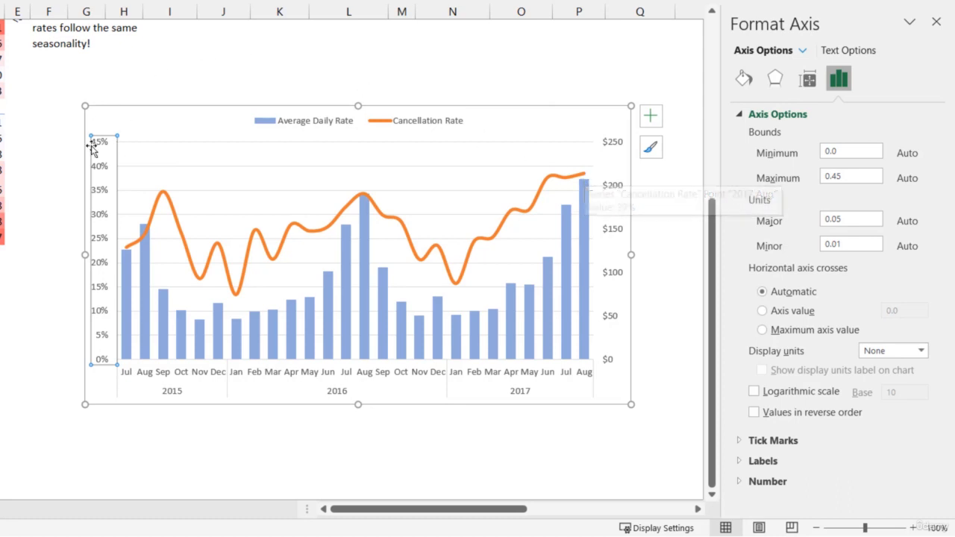
{"action": "left_click", "coordinate": [864, 176]}
{"action": "key", "text": "BackSpace"}
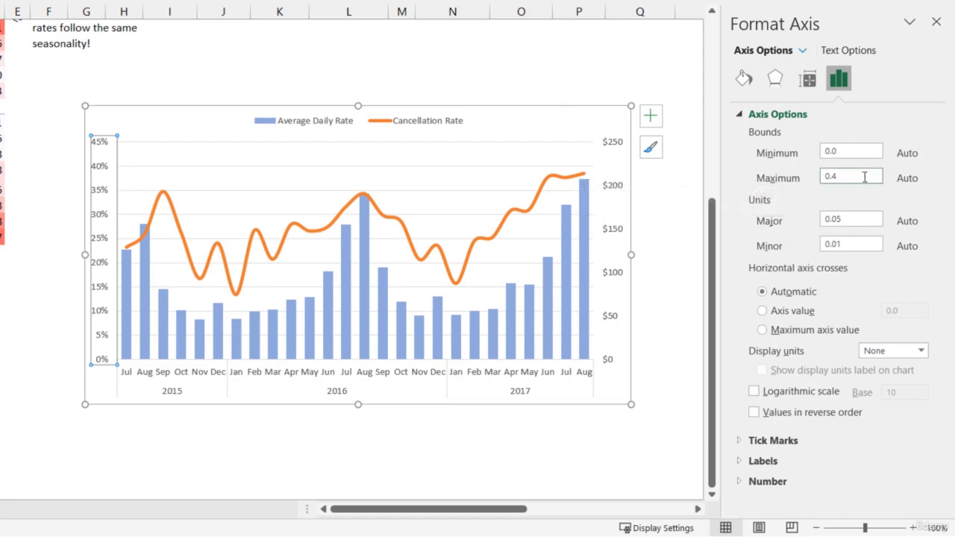
{"action": "key", "text": "Return"}
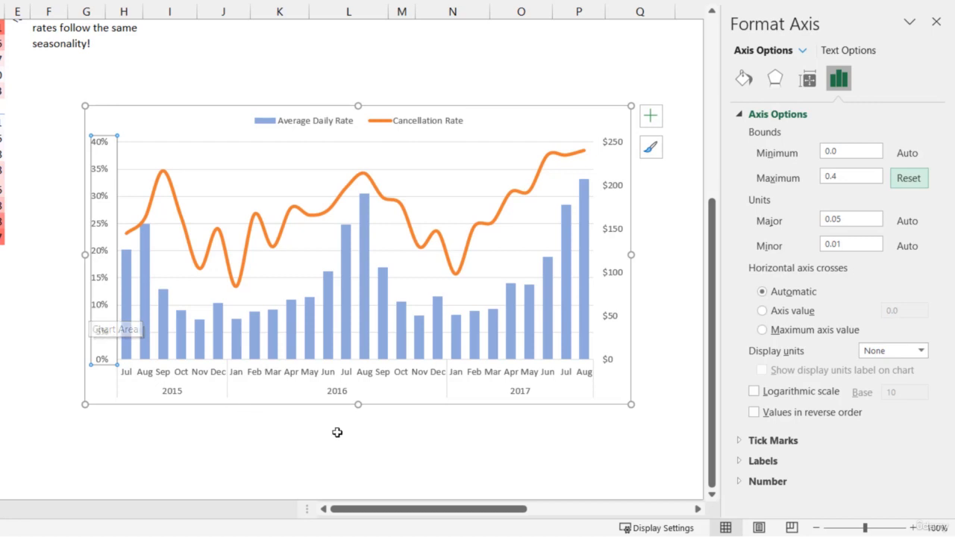
Set the secondary dollar axis to a maximum bound of 240 and a major unit of 30
{"action": "left_click", "coordinate": [615, 147]}
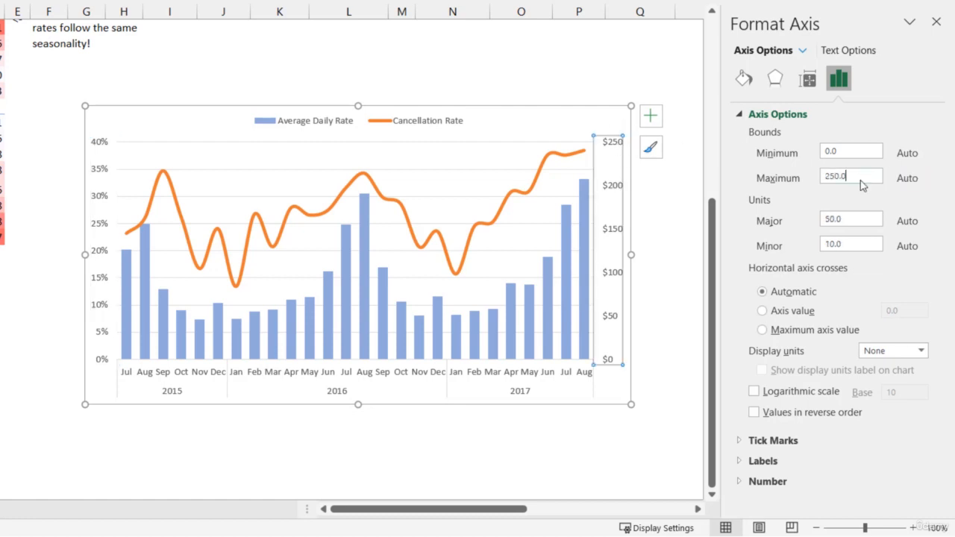
{"action": "left_click_drag", "start_coordinate": [860, 179], "coordinate": [801, 184]}
{"action": "type", "text": "240"}
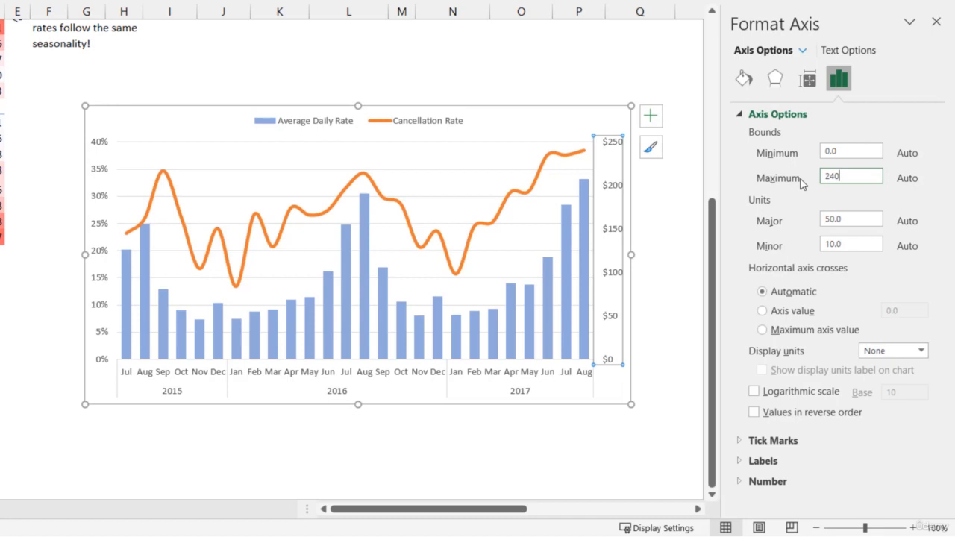
{"action": "key", "text": "Return"}
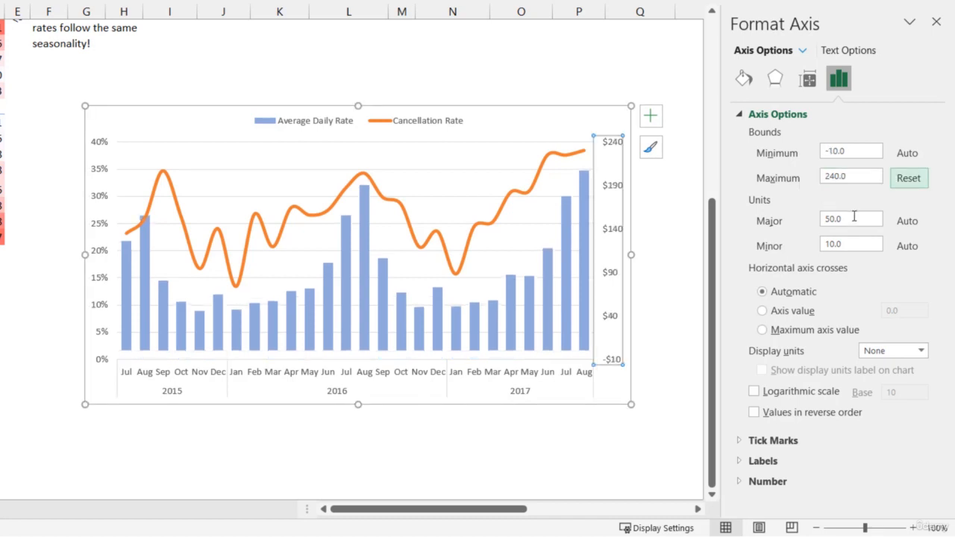
{"action": "left_click_drag", "start_coordinate": [854, 218], "coordinate": [804, 222]}
{"action": "type", "text": "30"}
{"action": "key", "text": "Return"}
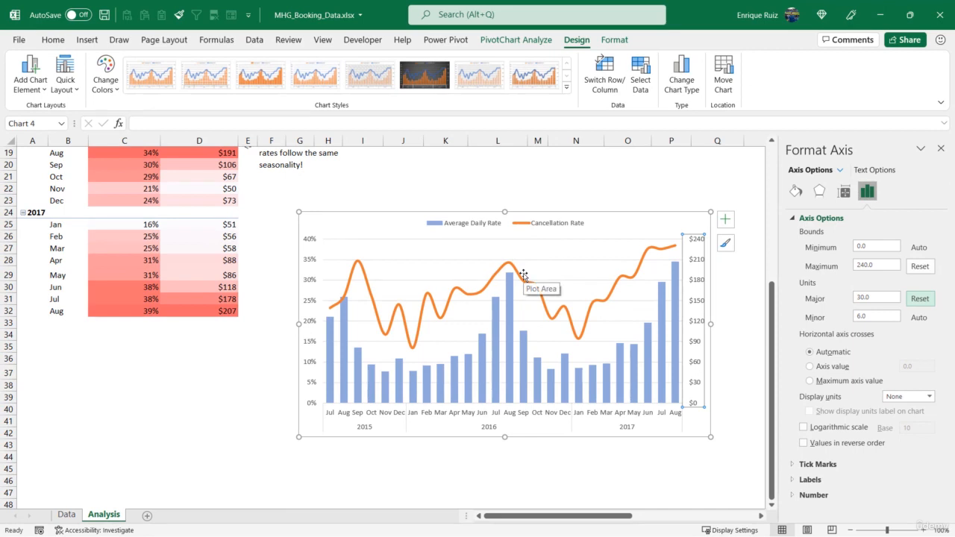
Format the chart's major horizontal gridlines as light grey Round Dot lines, and deselect the chart
{"action": "left_click", "coordinate": [544, 260]}
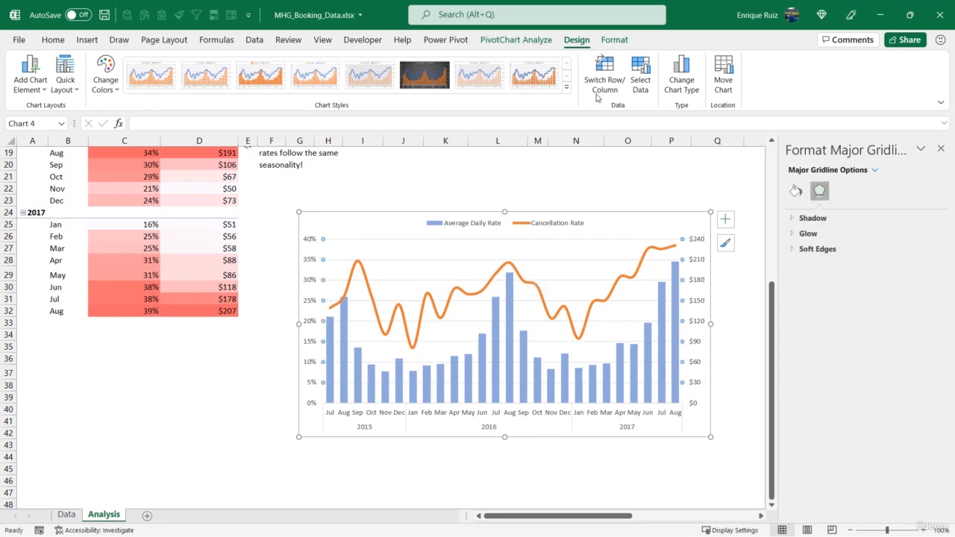
{"action": "left_click", "coordinate": [614, 40]}
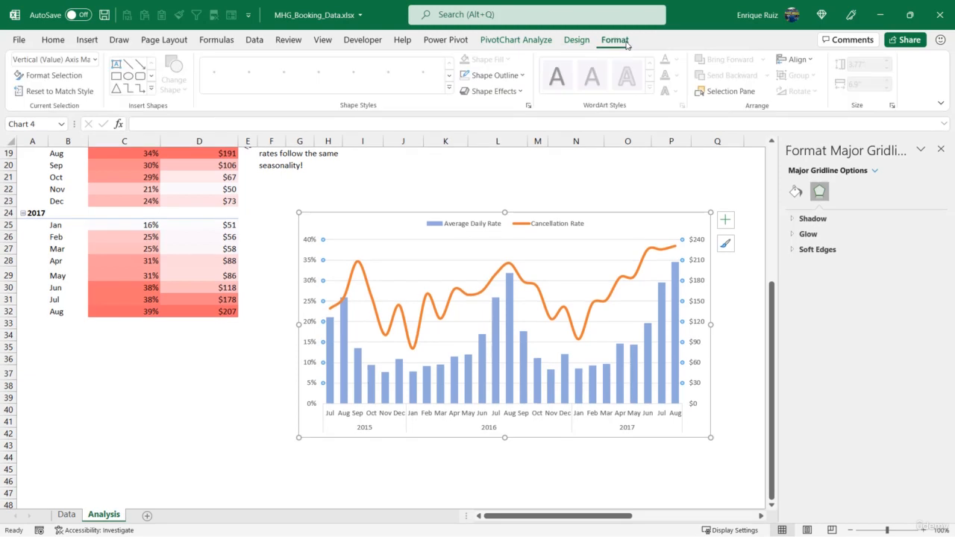
{"action": "left_click", "coordinate": [492, 74]}
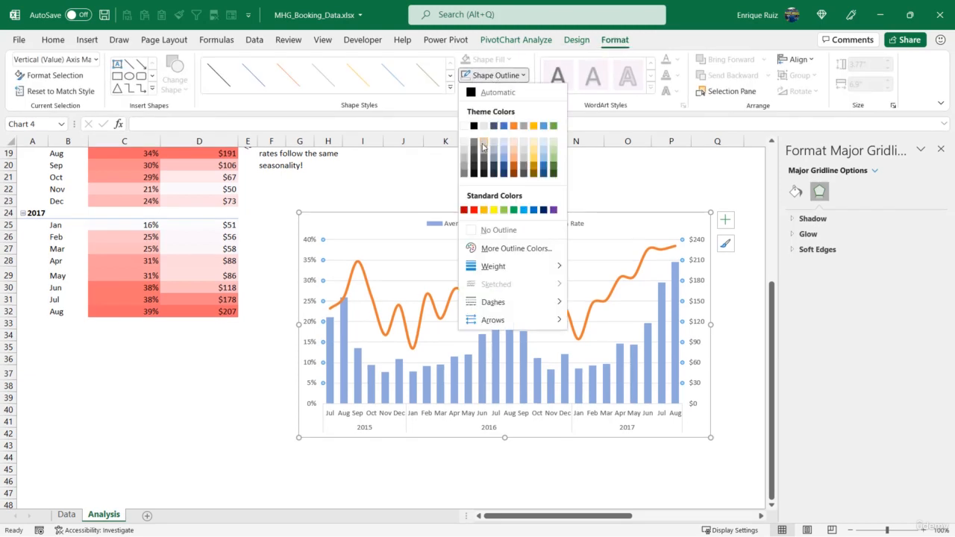
{"action": "left_click", "coordinate": [483, 145]}
{"action": "left_click", "coordinate": [493, 75]}
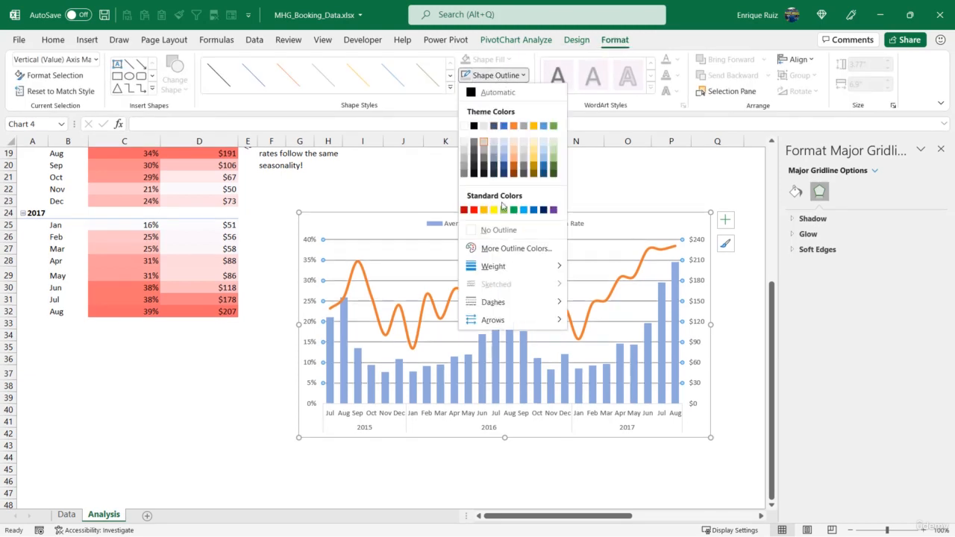
{"action": "mouse_move", "coordinate": [515, 304]}
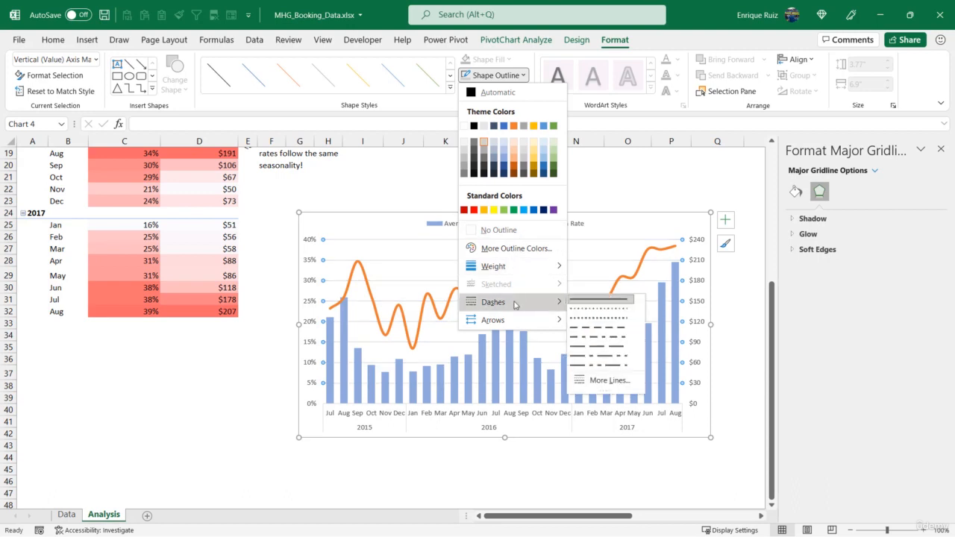
{"action": "left_click", "coordinate": [615, 312]}
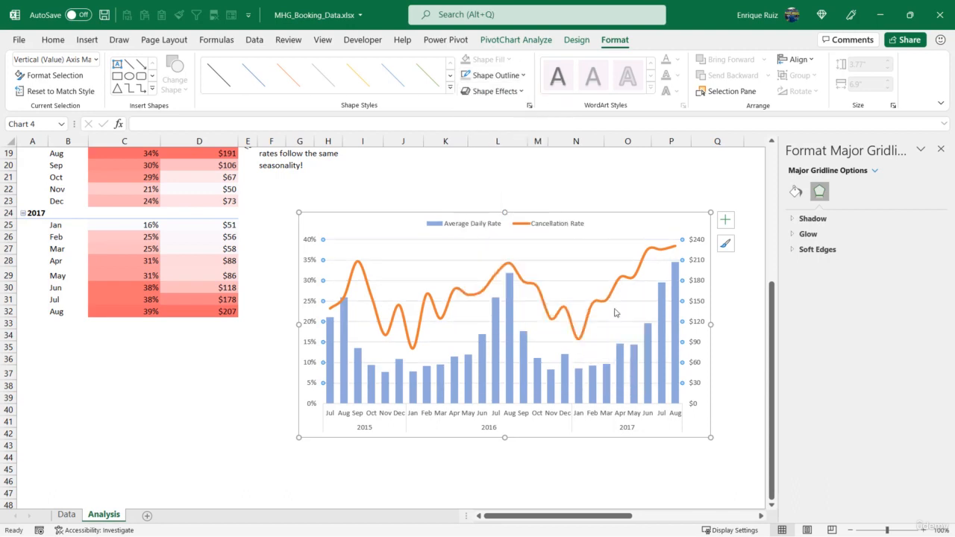
{"action": "left_click", "coordinate": [677, 186]}
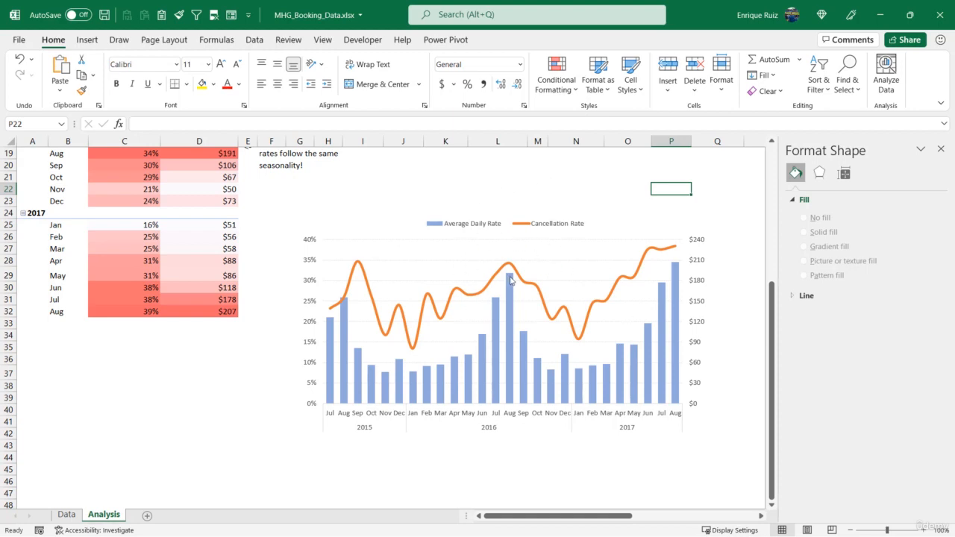
Give the January 2016 point on the Cancellation Rate line a built-in circle marker of size 7
{"action": "mouse_move", "coordinate": [510, 280]}
{"action": "mouse_move", "coordinate": [341, 352]}
{"action": "mouse_move", "coordinate": [404, 339]}
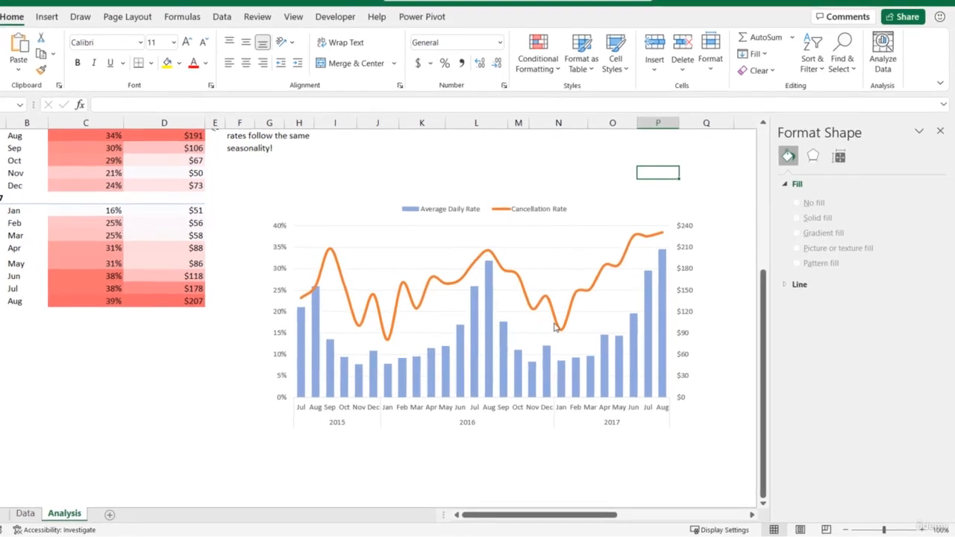
{"action": "mouse_move", "coordinate": [572, 335]}
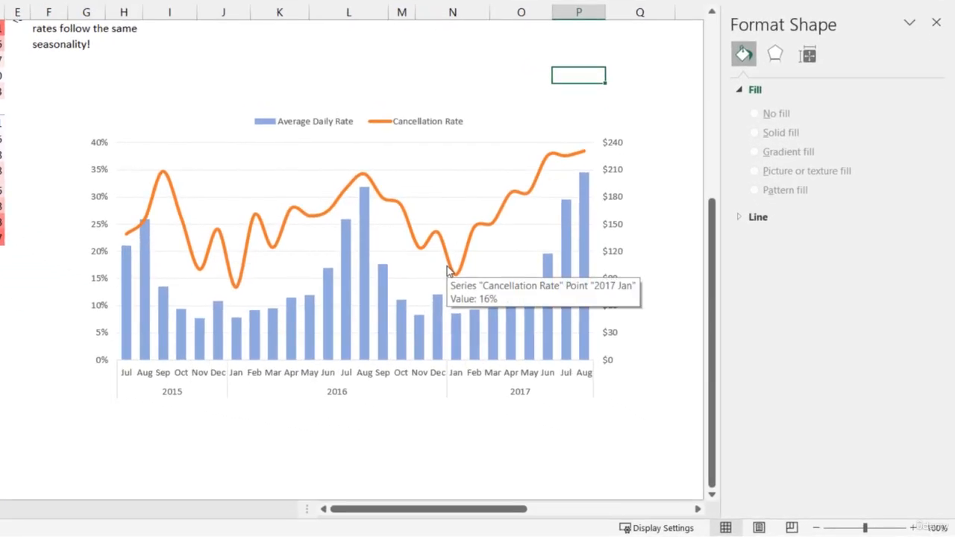
{"action": "left_click", "coordinate": [234, 287]}
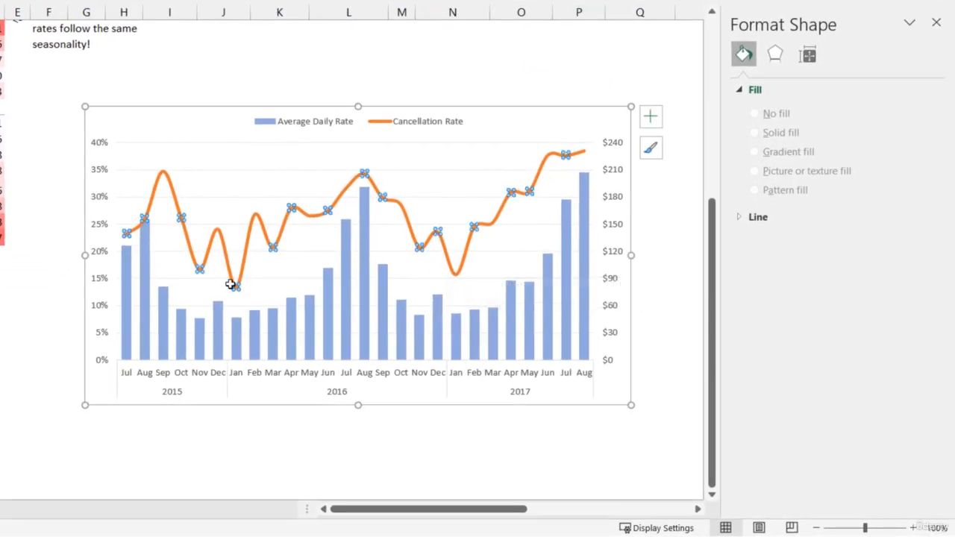
{"action": "left_click", "coordinate": [236, 287]}
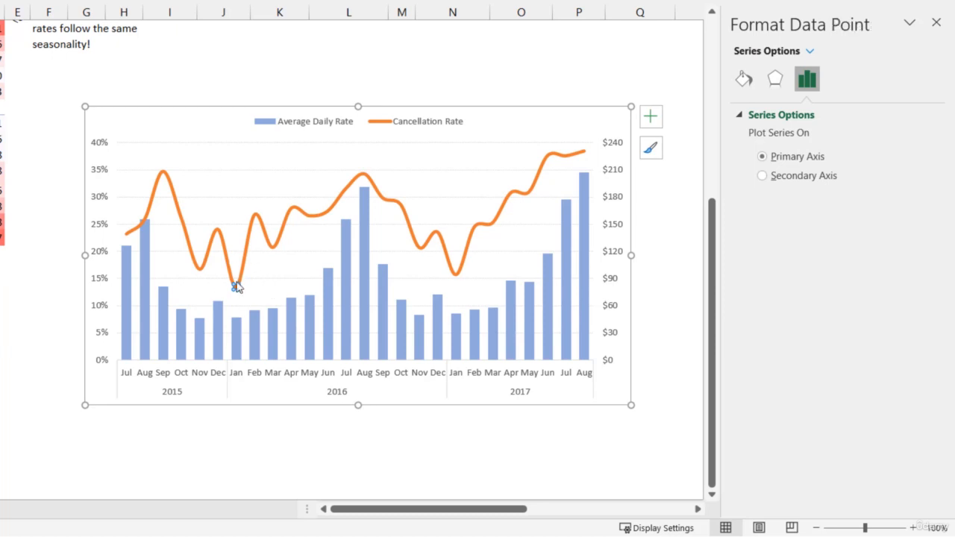
{"action": "left_click", "coordinate": [747, 82]}
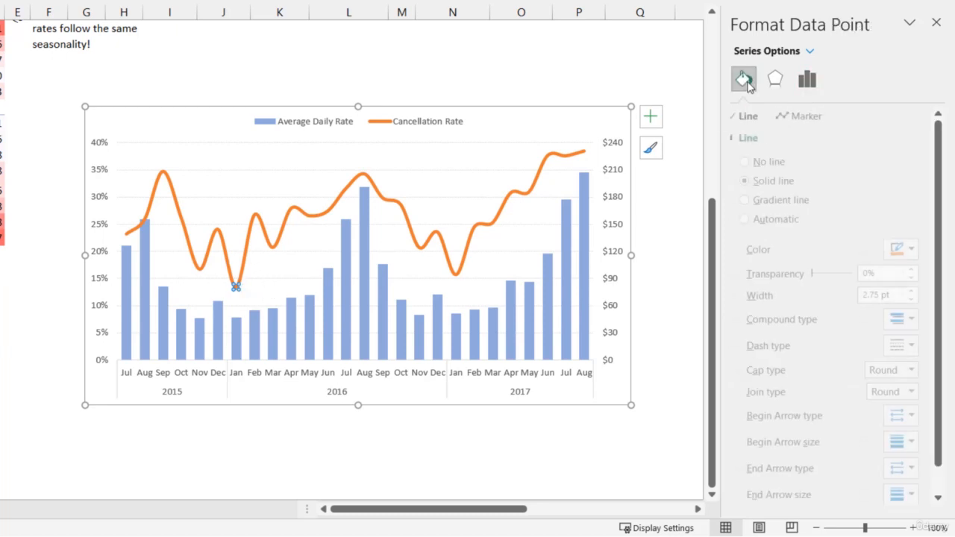
{"action": "left_click", "coordinate": [814, 116]}
{"action": "left_click", "coordinate": [791, 140]}
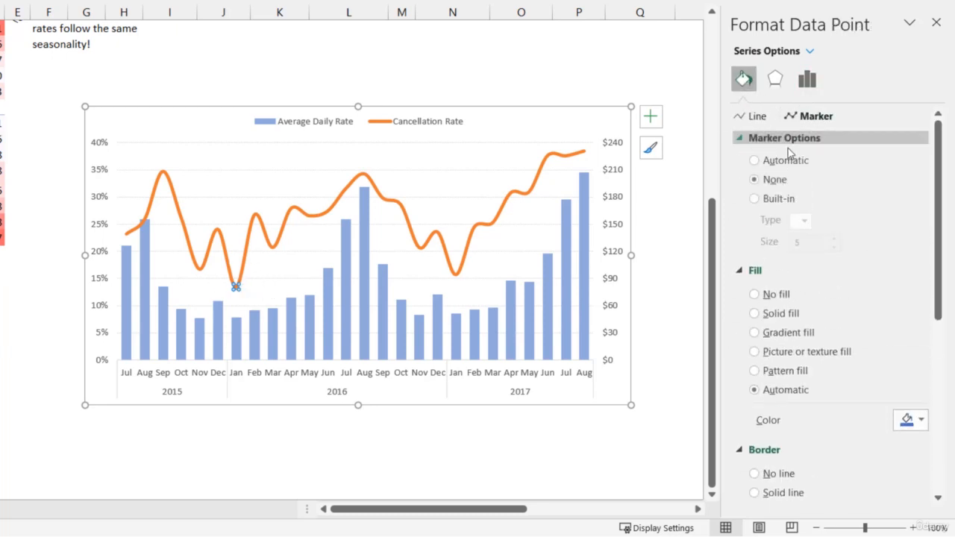
{"action": "left_click", "coordinate": [781, 198]}
{"action": "left_click", "coordinate": [804, 222]}
{"action": "left_click", "coordinate": [797, 349]}
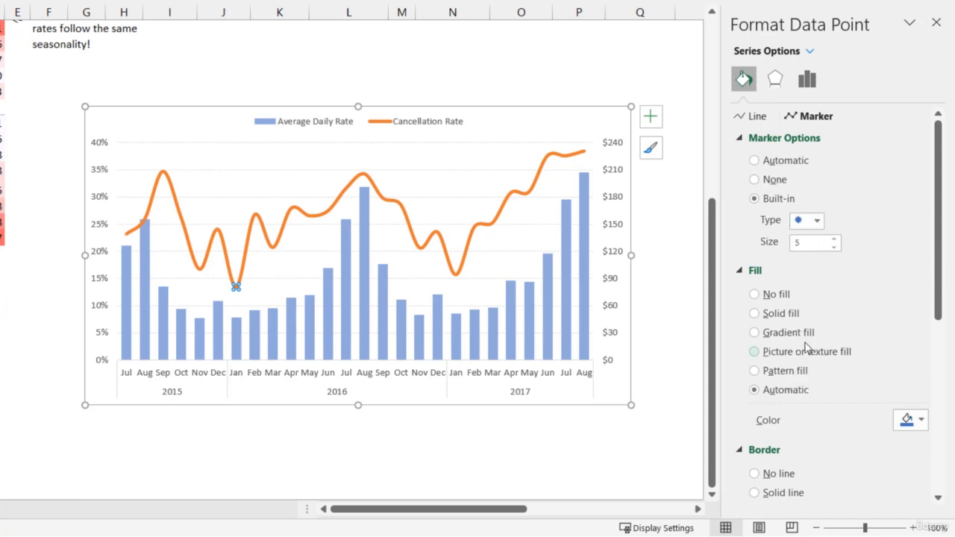
{"action": "left_click", "coordinate": [834, 239]}
{"action": "left_click", "coordinate": [834, 239]}
Set the January 2016 marker's size to 8 and give it a solid dark green fill
{"action": "left_click", "coordinate": [790, 314]}
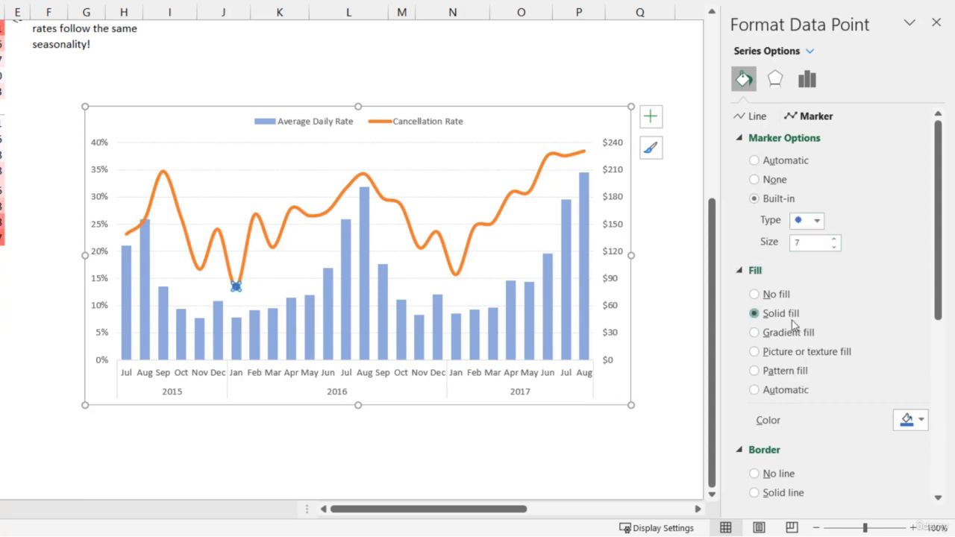
{"action": "left_click", "coordinate": [910, 420]}
{"action": "left_click", "coordinate": [827, 266]}
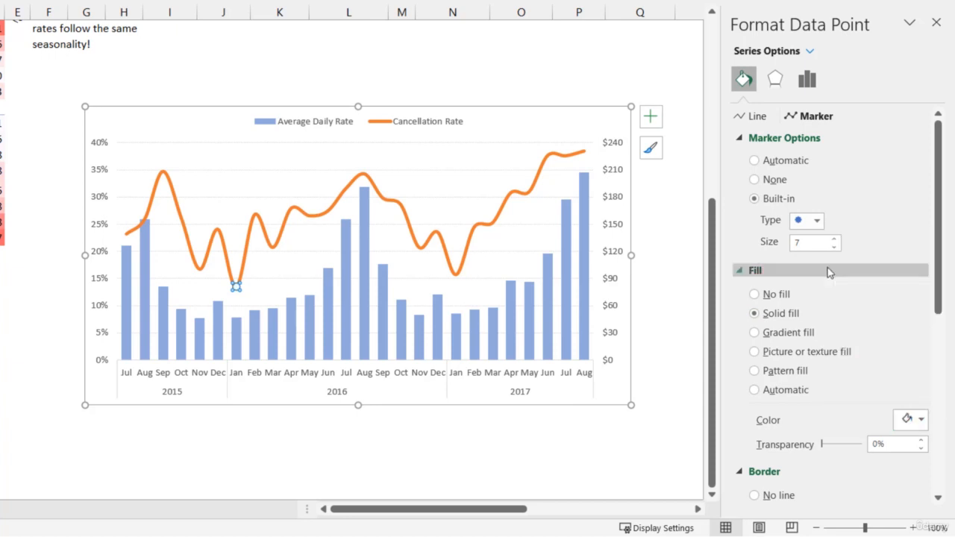
{"action": "left_click", "coordinate": [834, 239]}
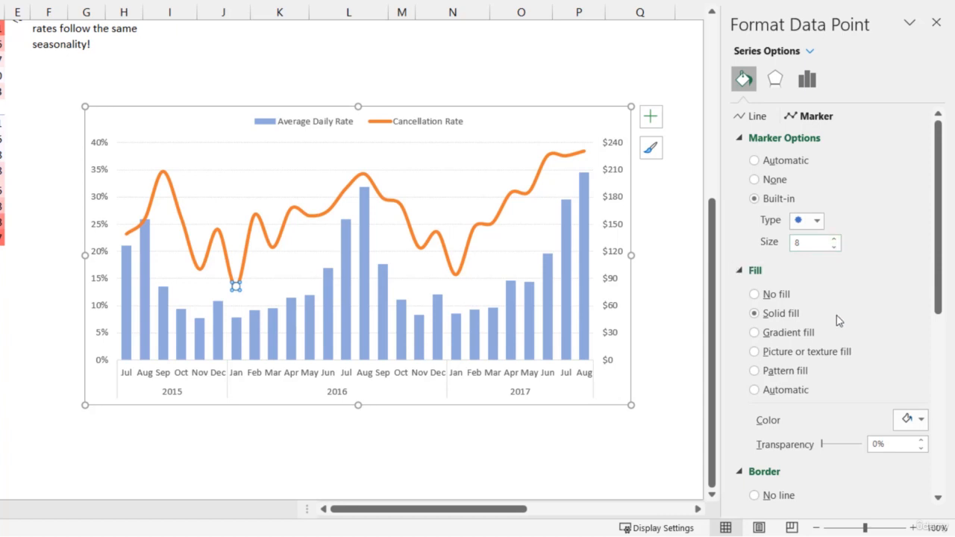
{"action": "scroll", "coordinate": [836, 322], "scroll_direction": "down", "scroll_amount": 1}
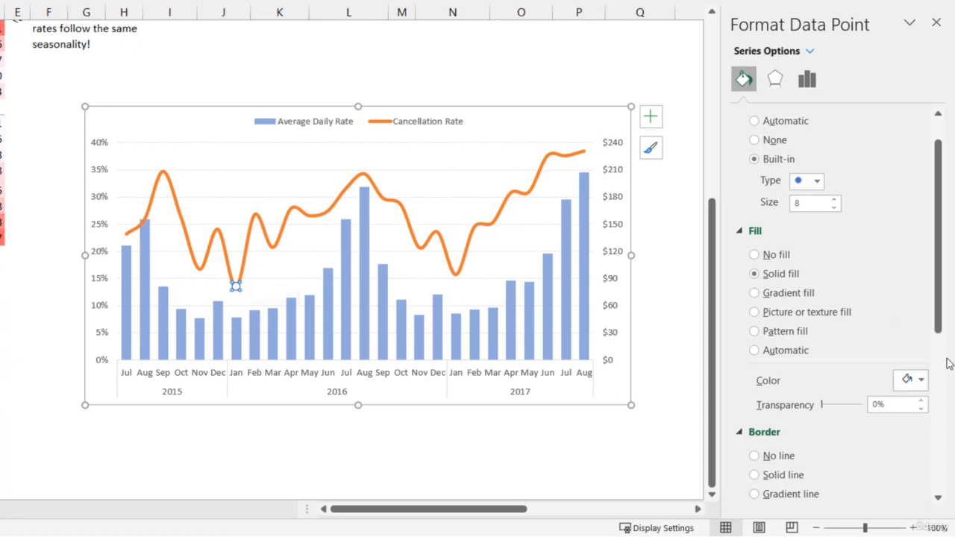
{"action": "left_click", "coordinate": [912, 379]}
{"action": "left_click", "coordinate": [944, 276]}
Give the January 2016 marker a solid white border 1.75 pt wide, and deselect the chart
{"action": "scroll", "coordinate": [857, 298], "scroll_direction": "down", "scroll_amount": 4}
{"action": "left_click", "coordinate": [911, 385]}
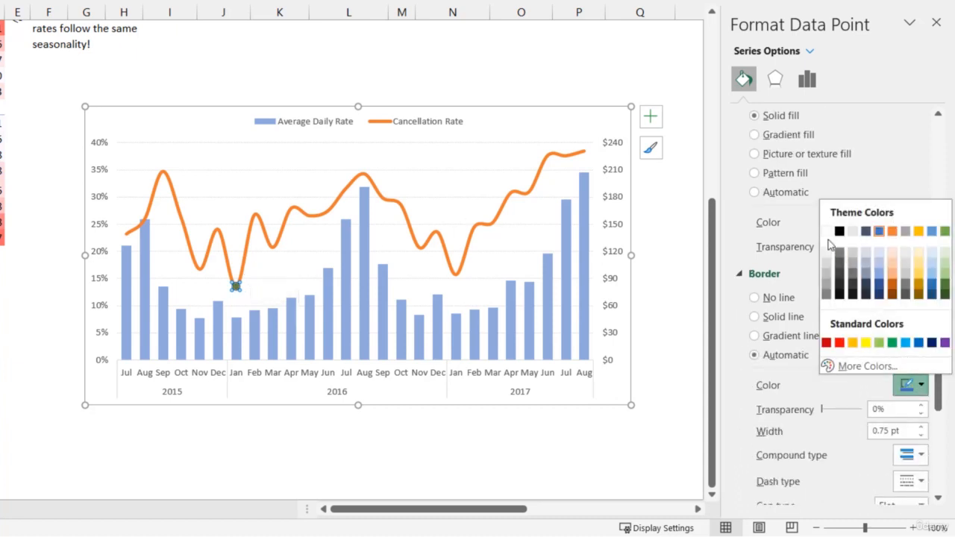
{"action": "left_click", "coordinate": [829, 239]}
{"action": "scroll", "coordinate": [861, 340], "scroll_direction": "down", "scroll_amount": 1}
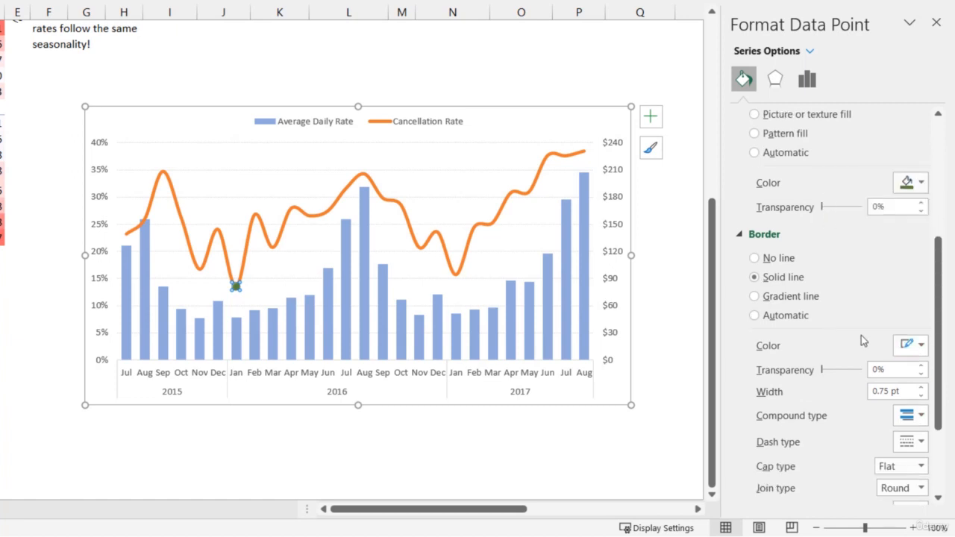
{"action": "left_click", "coordinate": [922, 387]}
{"action": "left_click", "coordinate": [922, 387]}
{"action": "left_click", "coordinate": [921, 387]}
{"action": "left_click", "coordinate": [922, 387]}
{"action": "left_click", "coordinate": [588, 82]}
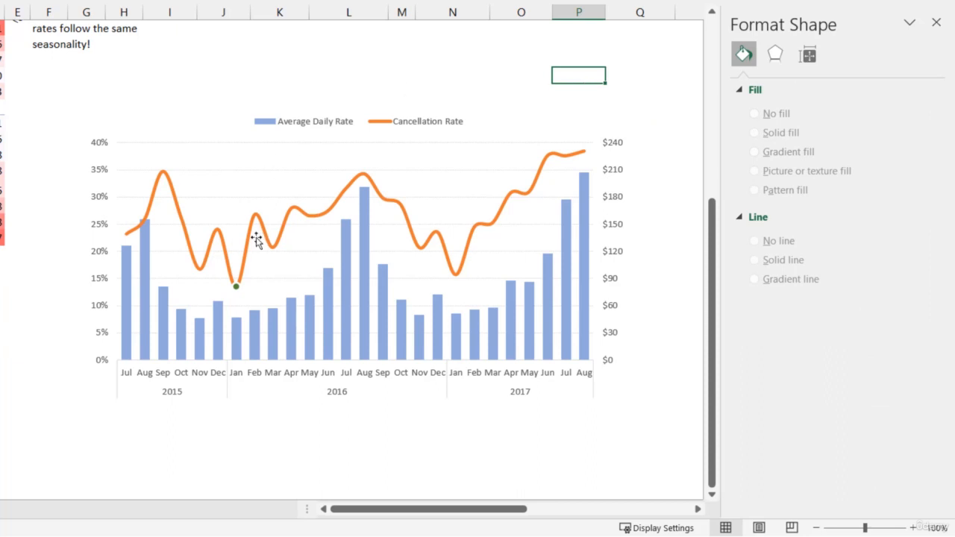
Add a data label to the January 2016 point of the Cancellation Rate line
{"action": "left_click", "coordinate": [237, 286]}
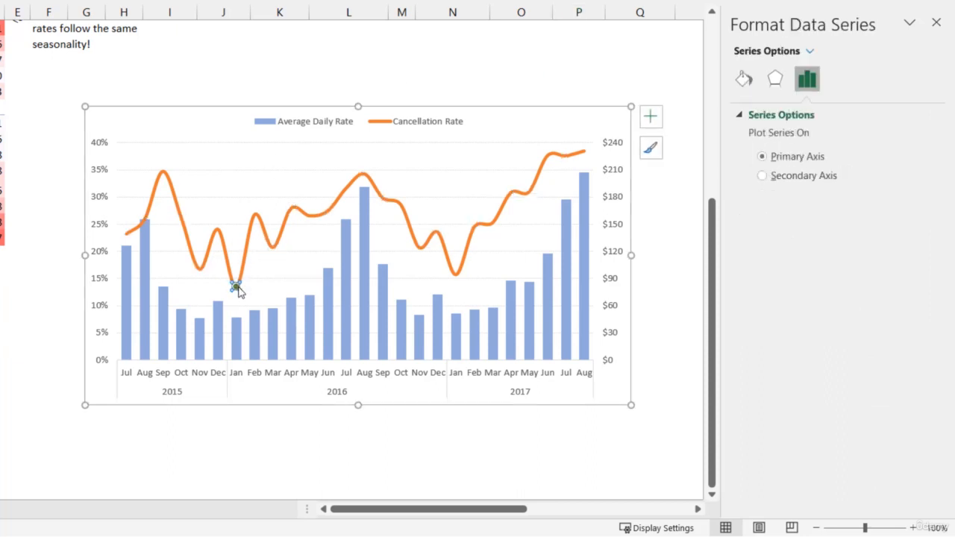
{"action": "left_click", "coordinate": [236, 287]}
{"action": "left_click", "coordinate": [744, 78]}
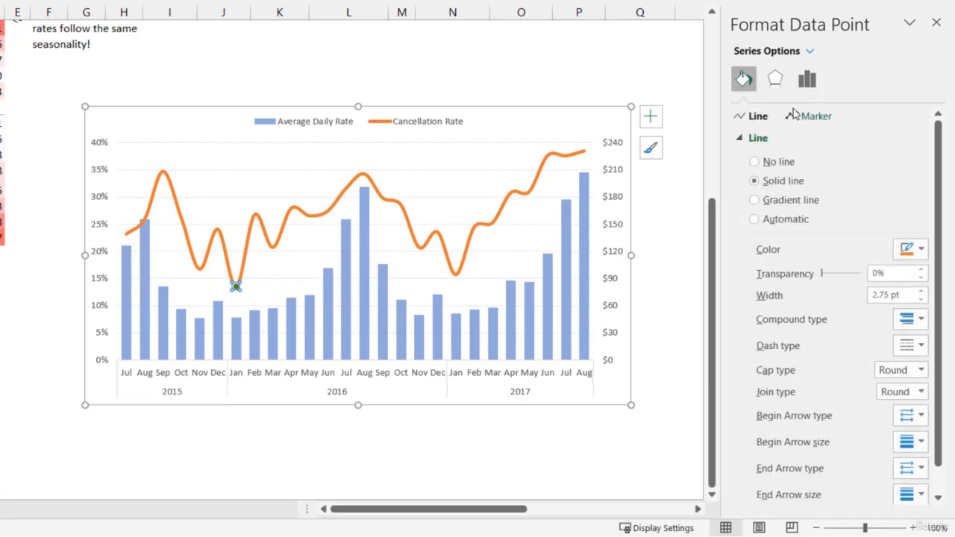
{"action": "left_click", "coordinate": [808, 115]}
{"action": "scroll", "coordinate": [879, 336], "scroll_direction": "down", "scroll_amount": 3}
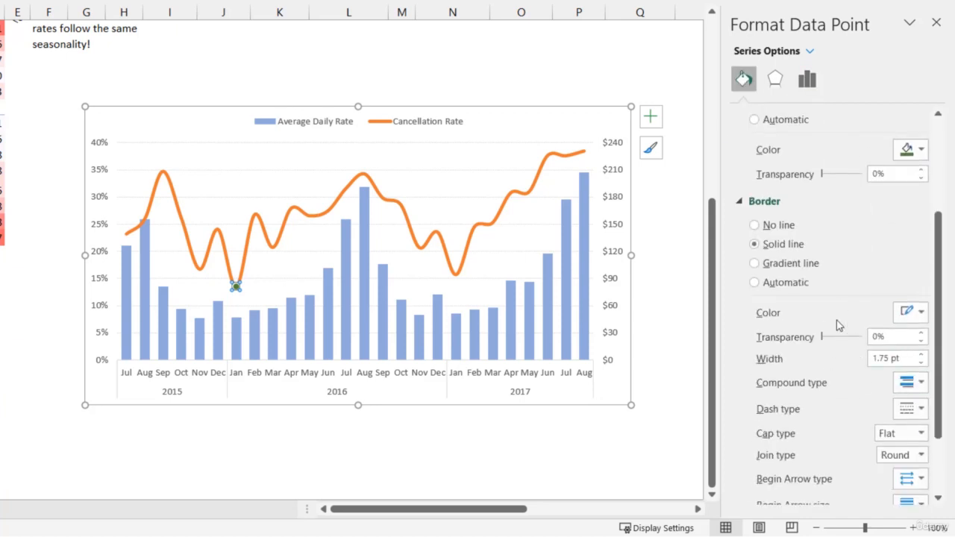
{"action": "right_click", "coordinate": [237, 288]}
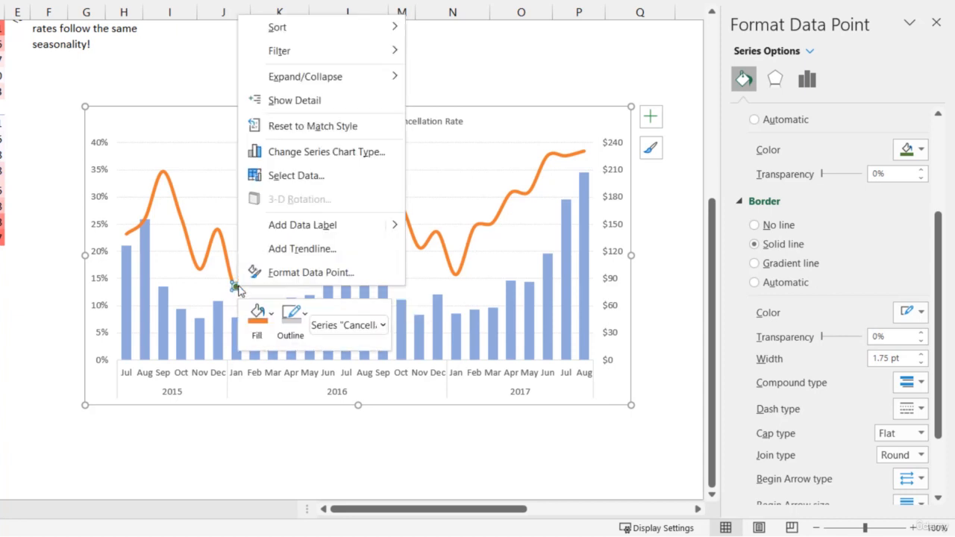
{"action": "mouse_move", "coordinate": [390, 234]}
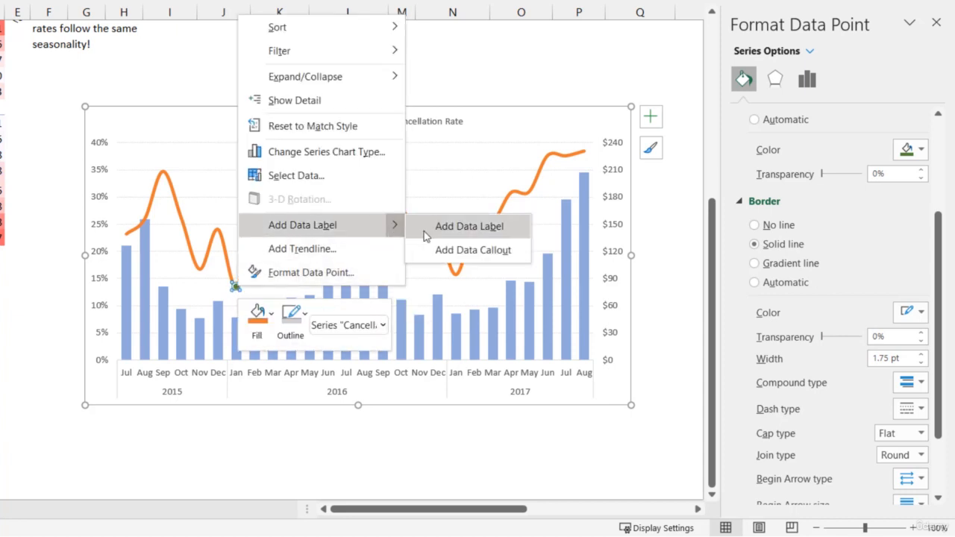
{"action": "left_click", "coordinate": [425, 231]}
Place the January 2016 data label below its point and make its text bold at size 10.5
{"action": "left_click", "coordinate": [256, 286]}
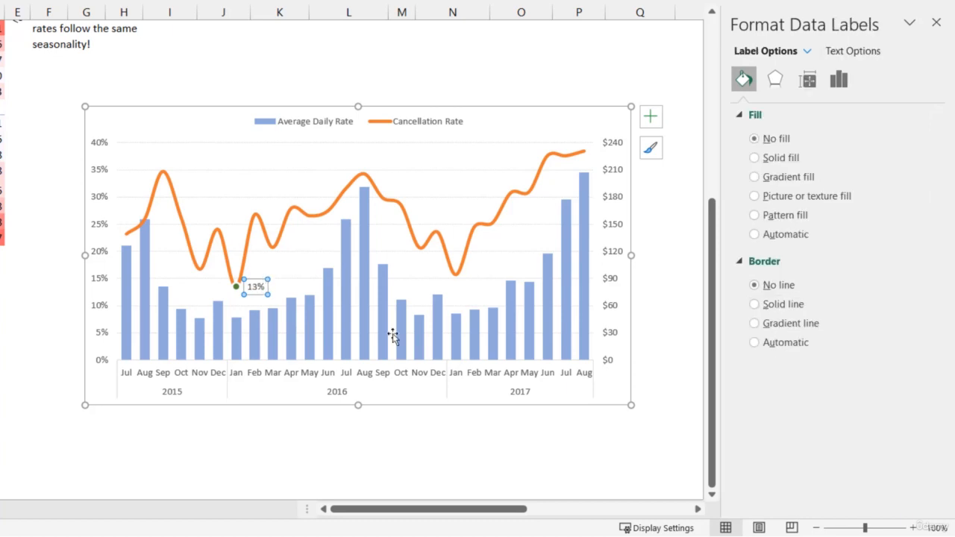
{"action": "left_click", "coordinate": [834, 81]}
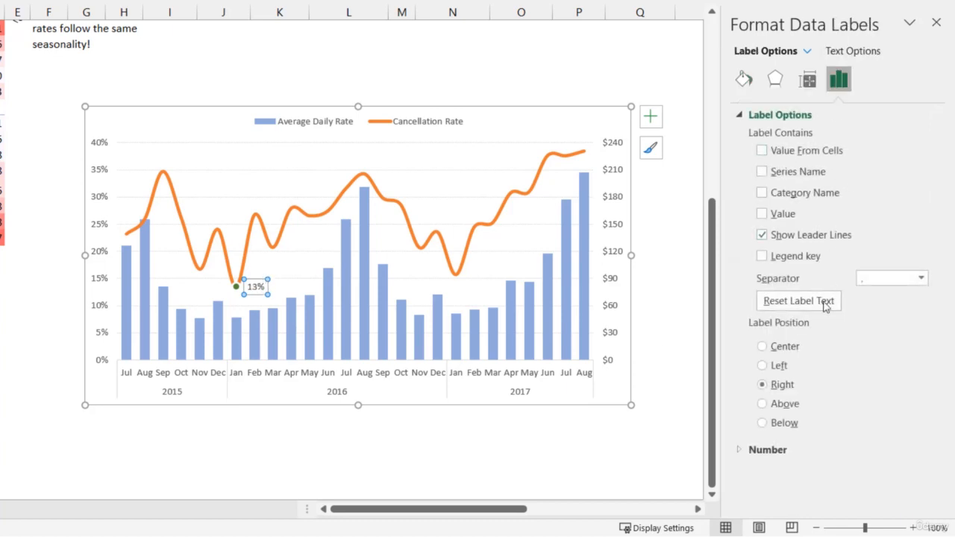
{"action": "left_click", "coordinate": [789, 422]}
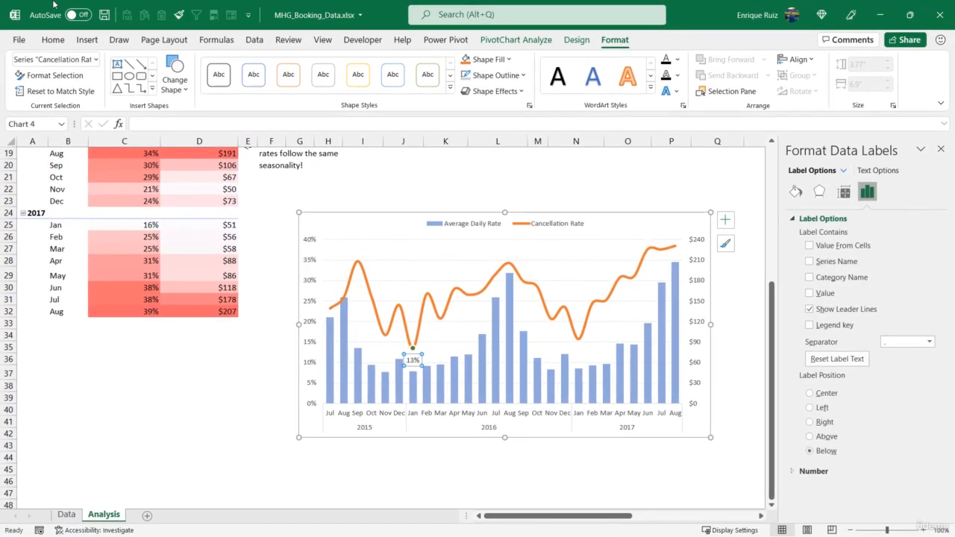
{"action": "left_click", "coordinate": [53, 41]}
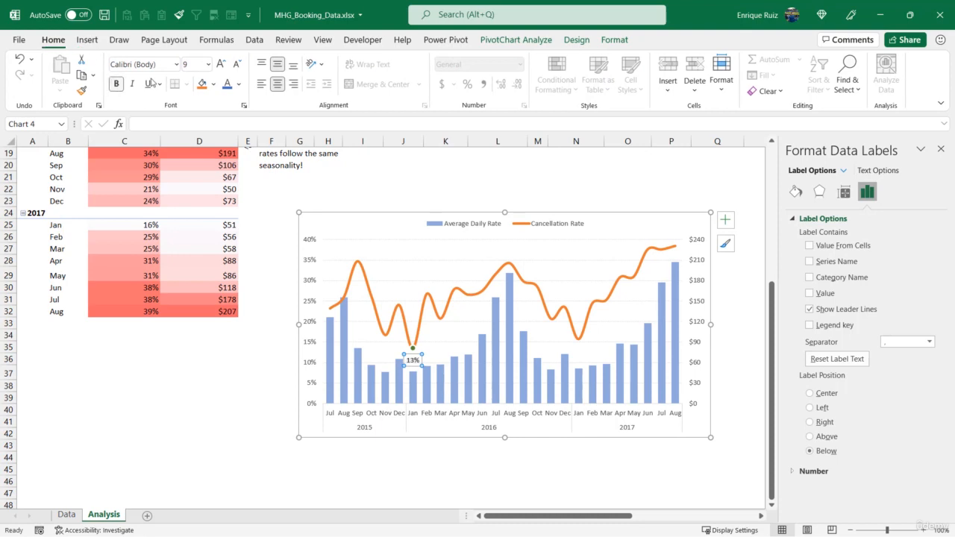
{"action": "left_click", "coordinate": [222, 66]}
{"action": "left_click", "coordinate": [222, 66]}
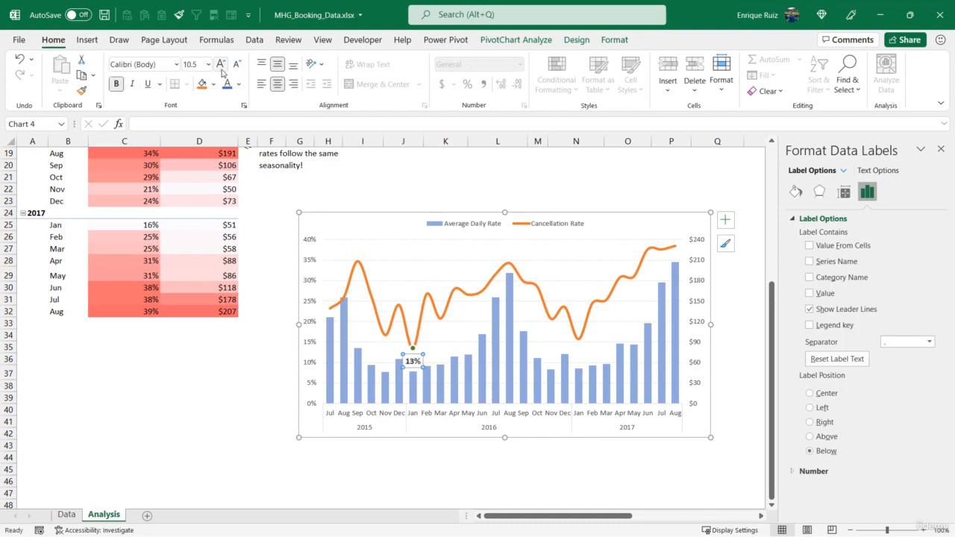
Give the January 2017 point on the Cancellation Rate line a built-in circle marker of size 8
{"action": "left_click", "coordinate": [578, 344]}
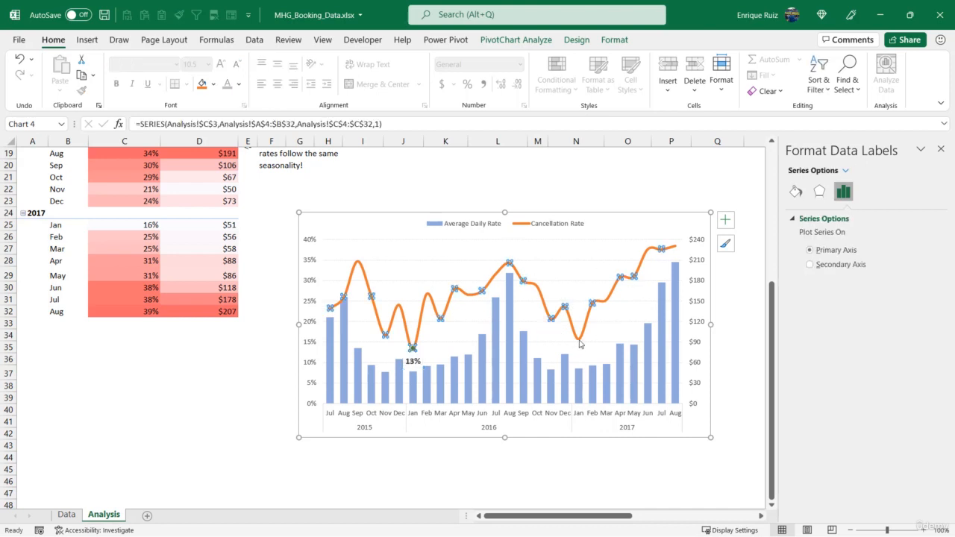
{"action": "left_click", "coordinate": [579, 342]}
{"action": "right_click", "coordinate": [579, 342]}
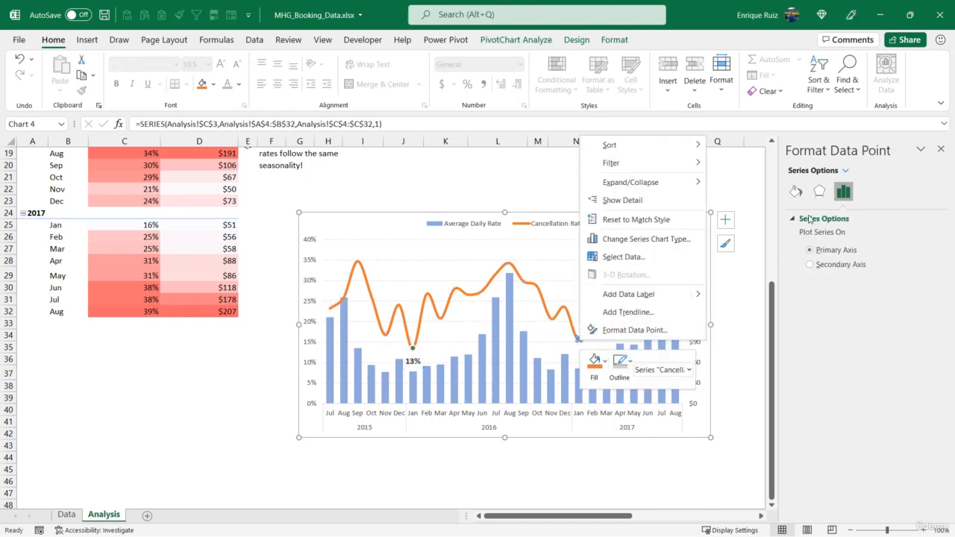
{"action": "left_click", "coordinate": [633, 329]}
{"action": "left_click", "coordinate": [843, 221]}
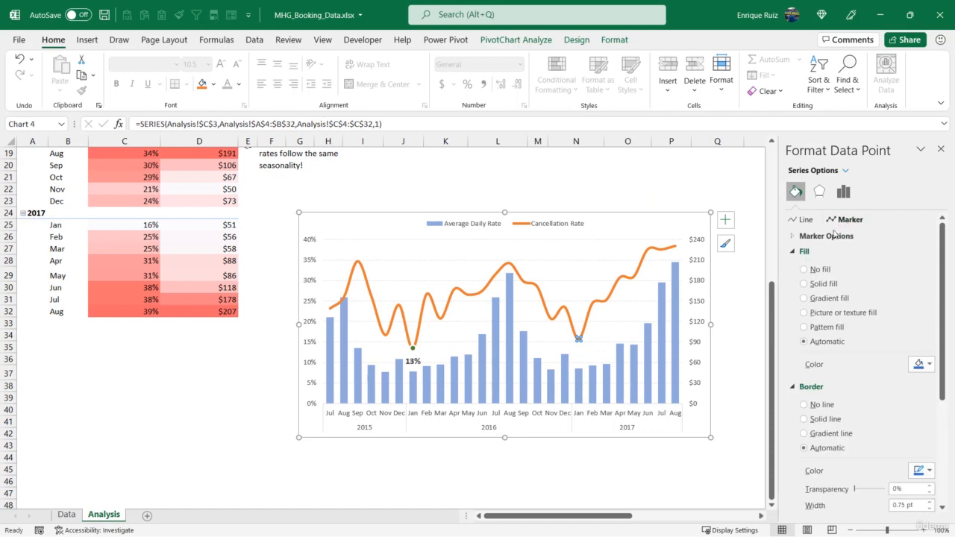
{"action": "left_click", "coordinate": [824, 236]}
{"action": "left_click", "coordinate": [821, 282]}
{"action": "left_click", "coordinate": [842, 300]}
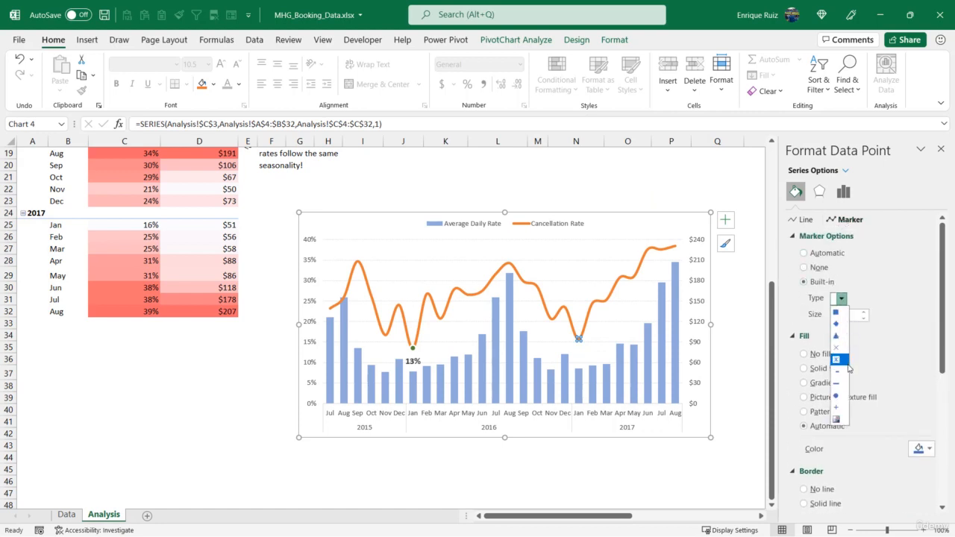
{"action": "left_click", "coordinate": [843, 396]}
{"action": "left_click", "coordinate": [863, 311]}
{"action": "left_click", "coordinate": [863, 312]}
{"action": "left_click", "coordinate": [863, 312]}
Give the January 2017 marker a solid dark green fill and a thicker solid white border
{"action": "left_click", "coordinate": [833, 368]}
{"action": "scroll", "coordinate": [844, 366], "scroll_direction": "down", "scroll_amount": 3}
{"action": "left_click", "coordinate": [928, 360]}
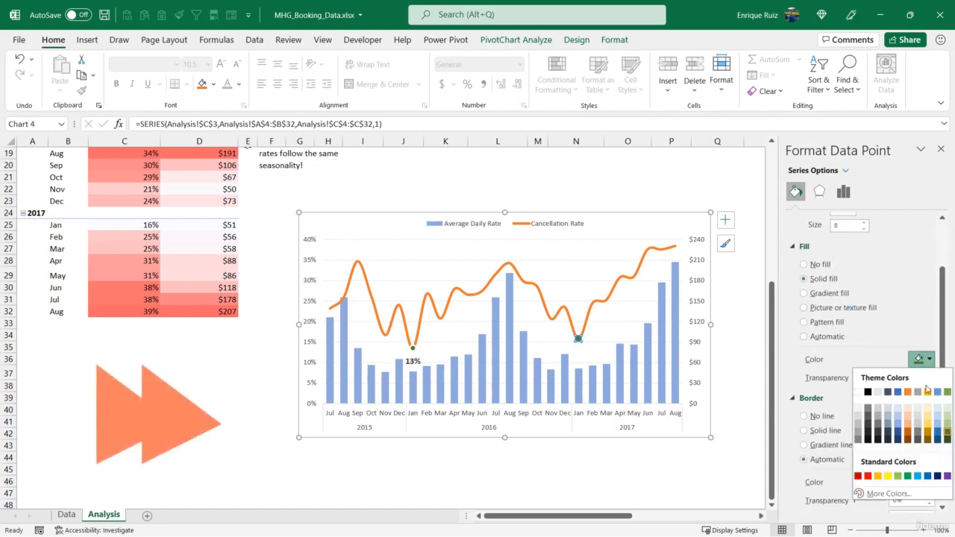
{"action": "left_click", "coordinate": [947, 432]}
{"action": "left_click", "coordinate": [828, 429]}
{"action": "scroll", "coordinate": [825, 364], "scroll_direction": "down", "scroll_amount": 4}
{"action": "left_click", "coordinate": [927, 363]}
{"action": "left_click", "coordinate": [861, 394]}
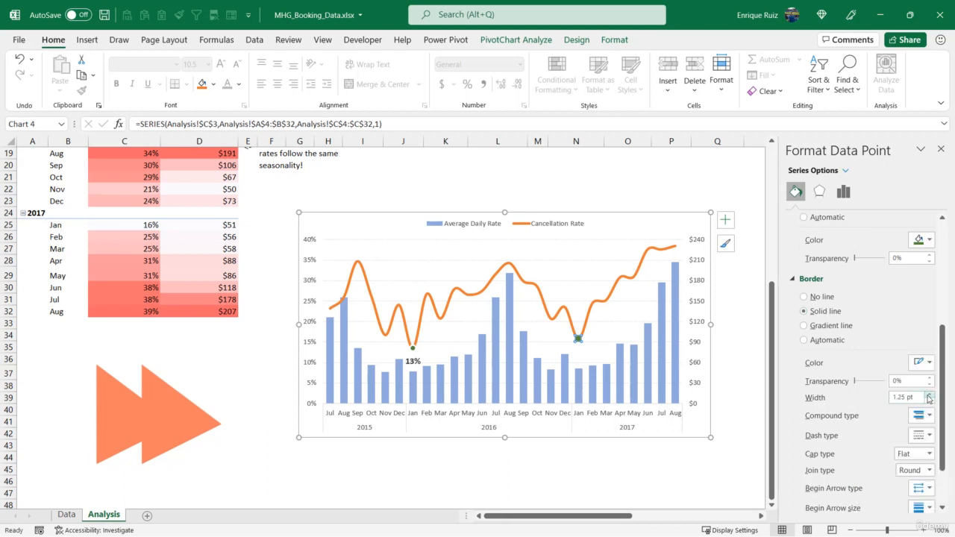
Add a data label to the January 2017 point of the Cancellation Rate line
{"action": "right_click", "coordinate": [578, 340]}
{"action": "mouse_move", "coordinate": [672, 293]}
{"action": "left_click", "coordinate": [754, 294]}
Give the September 2015 peak on the Cancellation Rate line an enlarged built-in circle marker
{"action": "left_click", "coordinate": [358, 261]}
{"action": "scroll", "coordinate": [858, 336], "scroll_direction": "up", "scroll_amount": 5}
{"action": "left_click", "coordinate": [841, 298]}
{"action": "left_click", "coordinate": [835, 323]}
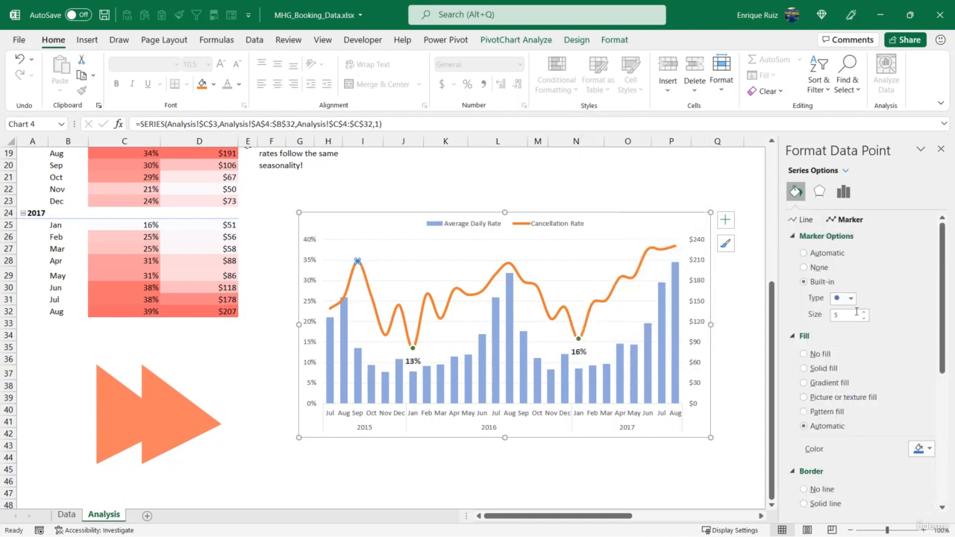
{"action": "left_click", "coordinate": [862, 312]}
Fill the September 2015 marker with dark red and give it a solid white border 1.75 pt wide
{"action": "scroll", "coordinate": [857, 313], "scroll_direction": "down", "scroll_amount": 2}
{"action": "left_click", "coordinate": [920, 389]}
{"action": "left_click", "coordinate": [859, 506]}
{"action": "scroll", "coordinate": [871, 403], "scroll_direction": "down", "scroll_amount": 3}
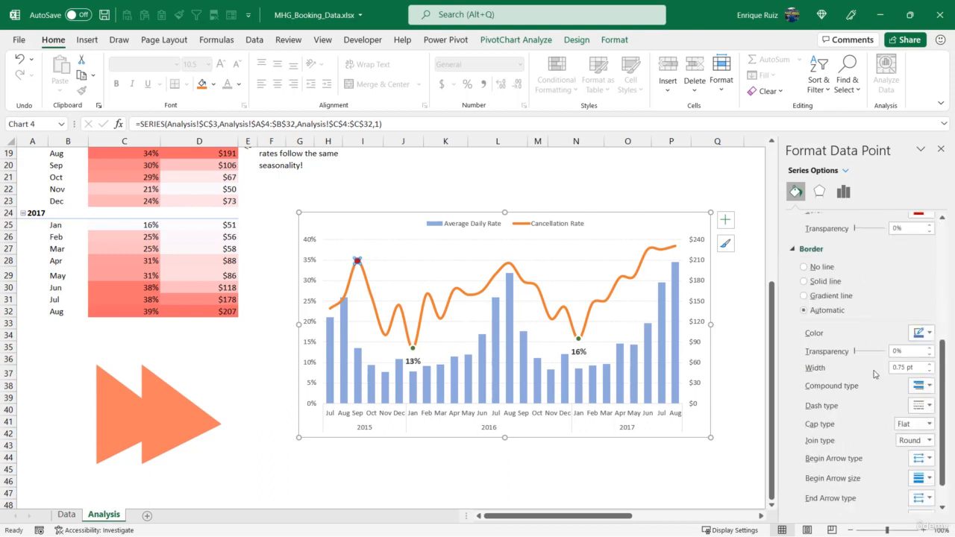
{"action": "left_click", "coordinate": [920, 333]}
{"action": "left_click", "coordinate": [858, 365]}
{"action": "left_click", "coordinate": [929, 365]}
{"action": "left_click", "coordinate": [929, 364]}
{"action": "left_click", "coordinate": [929, 365]}
{"action": "left_click", "coordinate": [929, 364]}
Add a data label to the September 2015 peak of the Cancellation Rate line and position it above the point
{"action": "right_click", "coordinate": [357, 260]}
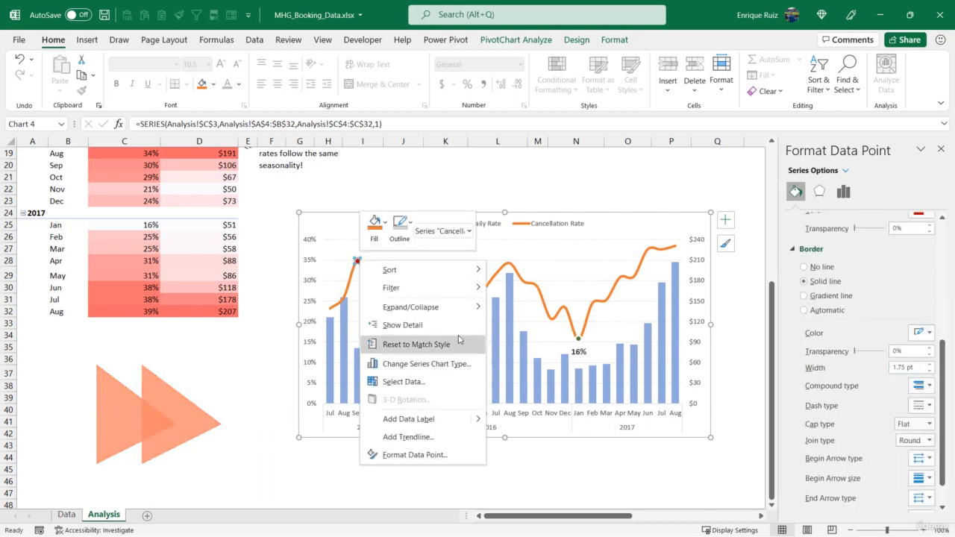
{"action": "left_click", "coordinate": [394, 418]}
{"action": "left_click", "coordinate": [362, 276]}
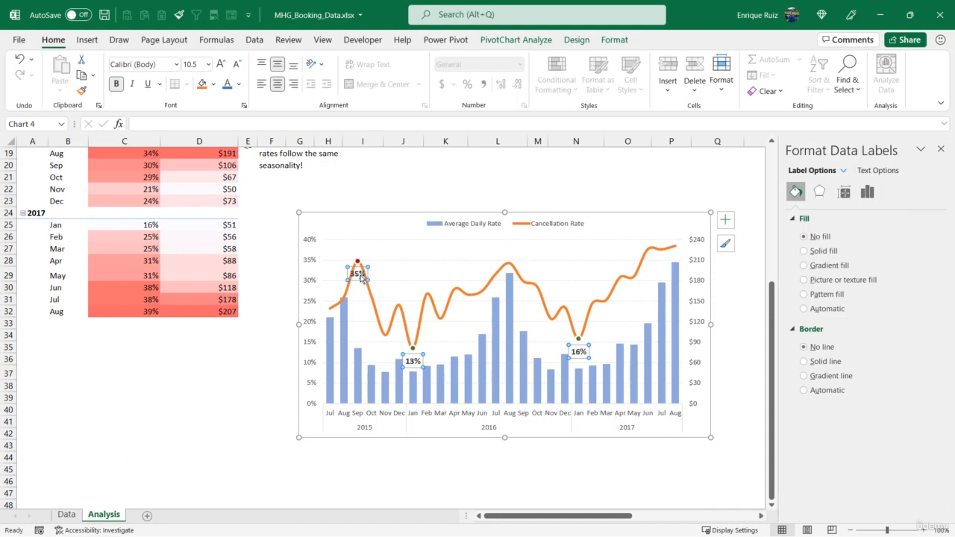
{"action": "left_click", "coordinate": [361, 276]}
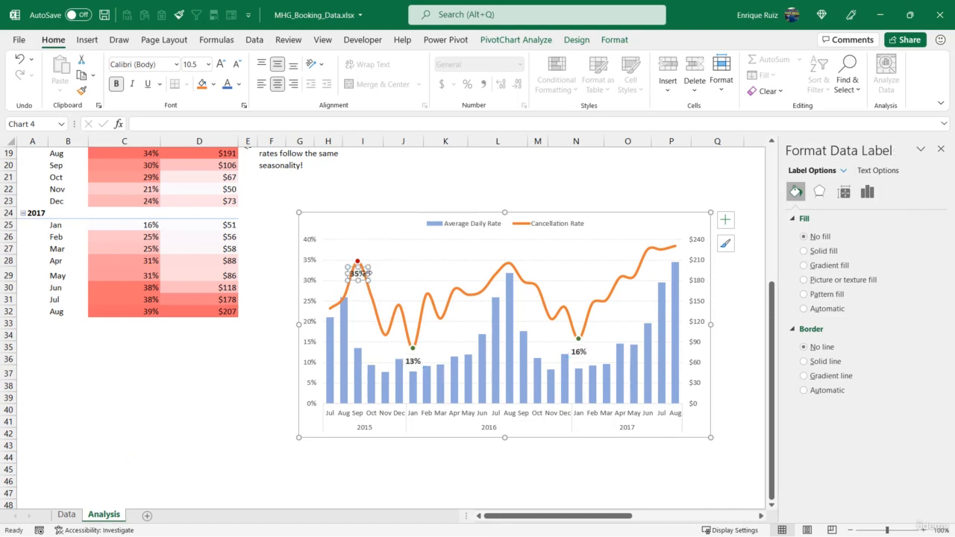
{"action": "left_click", "coordinate": [867, 192]}
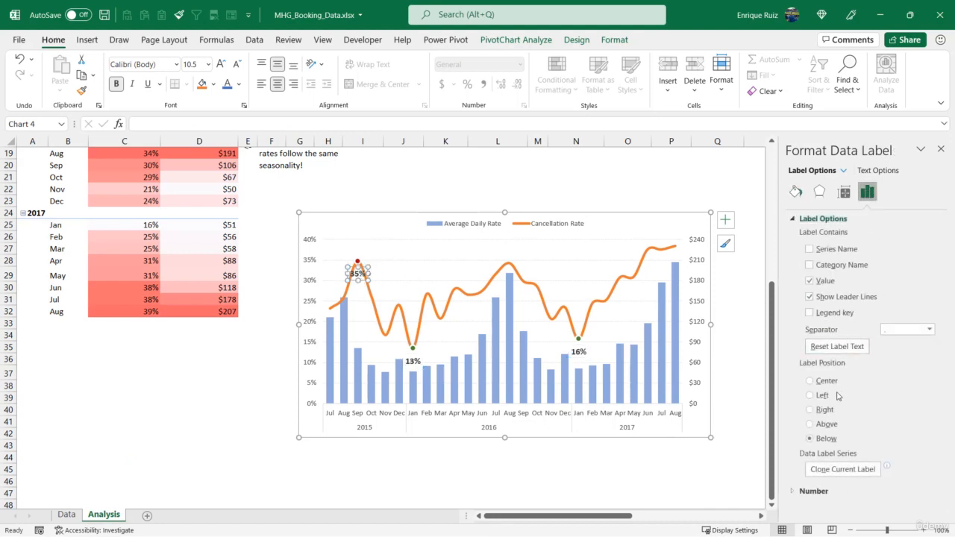
{"action": "left_click", "coordinate": [810, 424]}
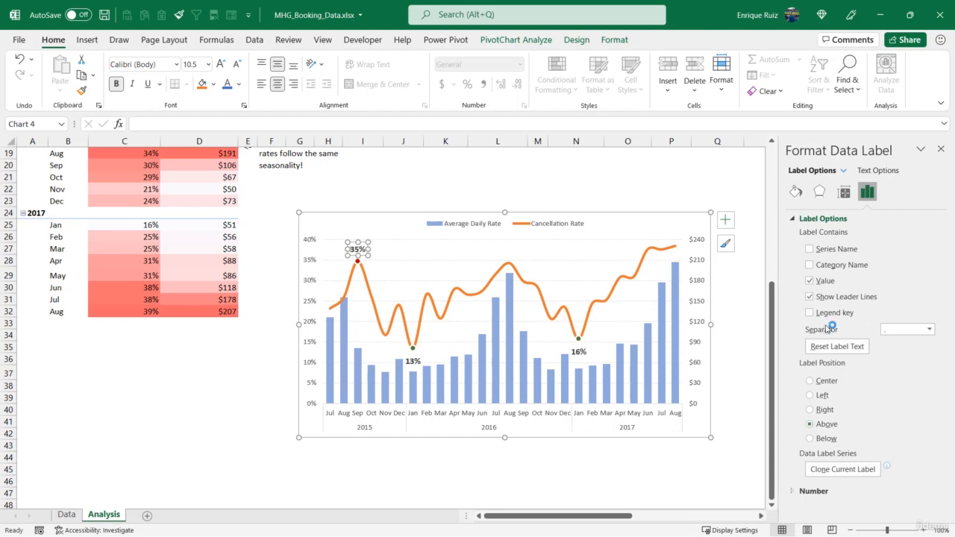
Give the August 2016 peak on the Cancellation Rate line a built-in circle marker
{"action": "left_click", "coordinate": [509, 265]}
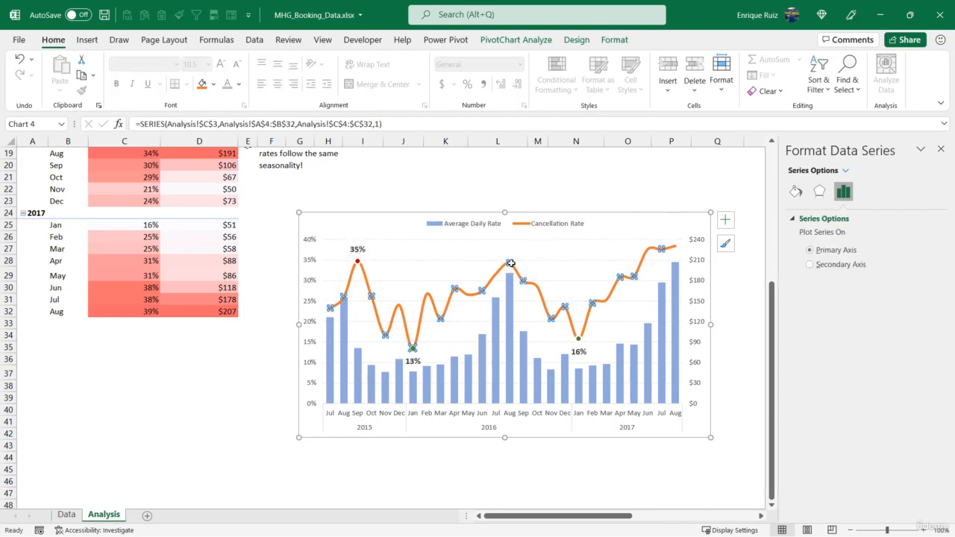
{"action": "left_click", "coordinate": [509, 263]}
{"action": "right_click", "coordinate": [508, 263]}
{"action": "left_click", "coordinate": [796, 192]}
{"action": "left_click", "coordinate": [849, 220]}
{"action": "left_click", "coordinate": [842, 236]}
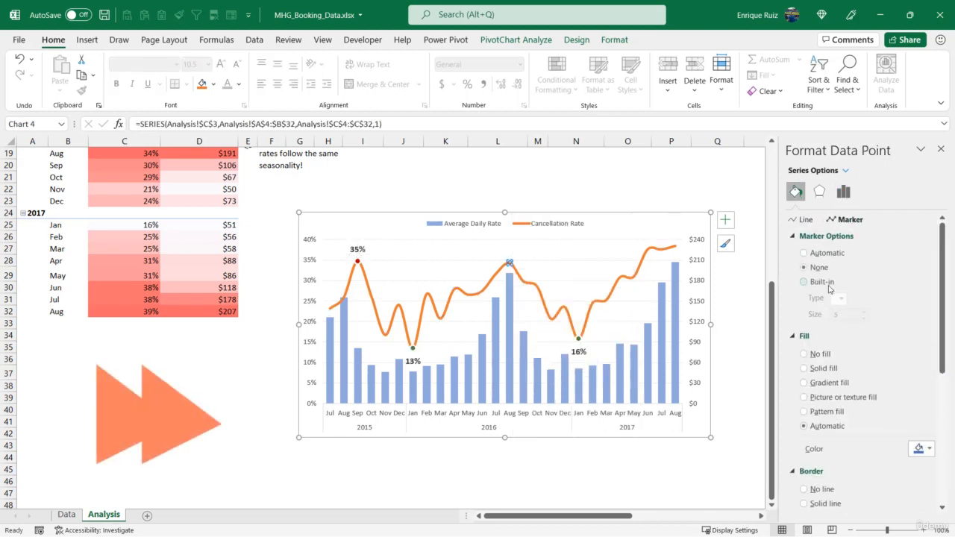
{"action": "left_click", "coordinate": [805, 281]}
Fill the August 2016 marker with solid dark red and give it a solid white border 1.75 pt wide
{"action": "scroll", "coordinate": [846, 358], "scroll_direction": "down", "scroll_amount": 2}
{"action": "left_click", "coordinate": [846, 311]}
{"action": "scroll", "coordinate": [847, 317], "scroll_direction": "down", "scroll_amount": 3}
{"action": "left_click", "coordinate": [866, 372]}
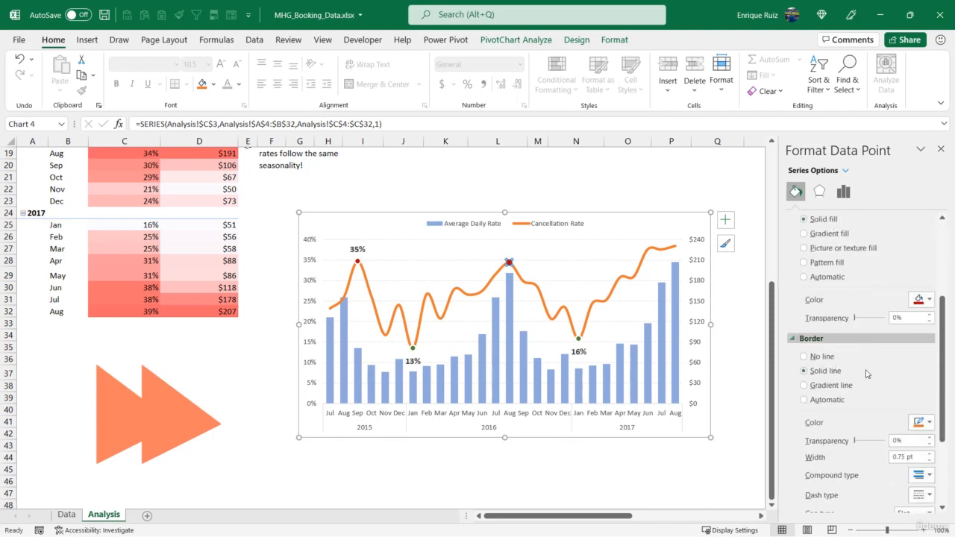
{"action": "scroll", "coordinate": [868, 372], "scroll_direction": "down", "scroll_amount": 2}
{"action": "left_click", "coordinate": [922, 363]}
{"action": "left_click", "coordinate": [862, 396]}
{"action": "left_click", "coordinate": [929, 394]}
{"action": "left_click", "coordinate": [930, 395]}
{"action": "left_click", "coordinate": [929, 394]}
Add a data label to the August 2016 peak of the Cancellation Rate line and position it above the point
{"action": "right_click", "coordinate": [509, 263]}
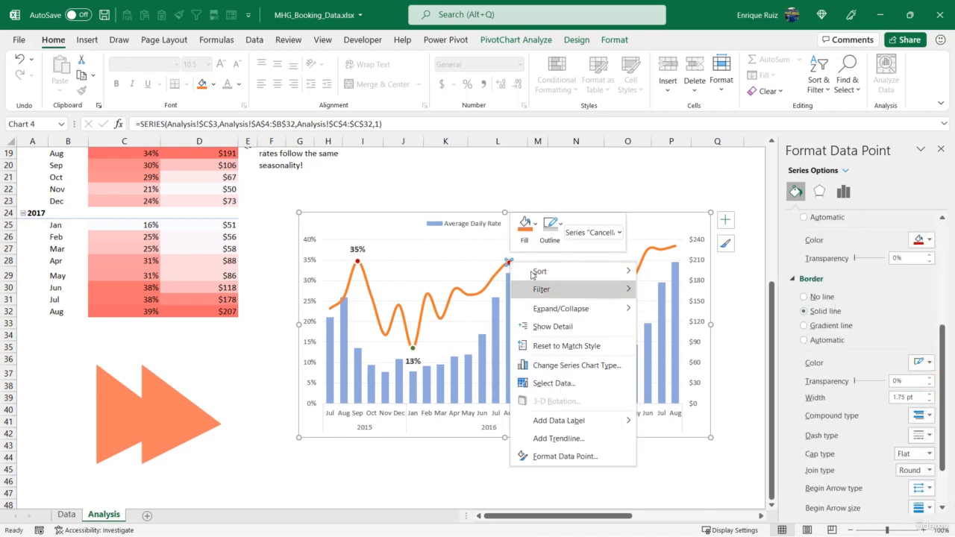
{"action": "mouse_move", "coordinate": [560, 420]}
{"action": "left_click", "coordinate": [678, 422]}
{"action": "left_click", "coordinate": [509, 275]}
{"action": "left_click", "coordinate": [867, 192]}
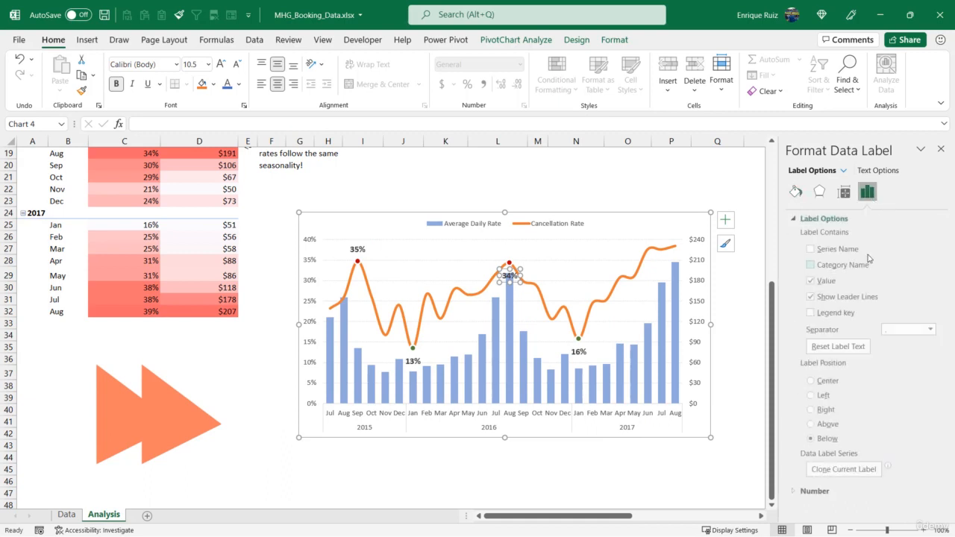
{"action": "left_click", "coordinate": [820, 423]}
Give the August 2017 point on the Cancellation Rate line an enlarged built-in circle marker
{"action": "left_click", "coordinate": [675, 246]}
{"action": "left_click", "coordinate": [675, 247]}
{"action": "left_click", "coordinate": [795, 191]}
{"action": "left_click", "coordinate": [843, 221]}
{"action": "left_click", "coordinate": [826, 237]}
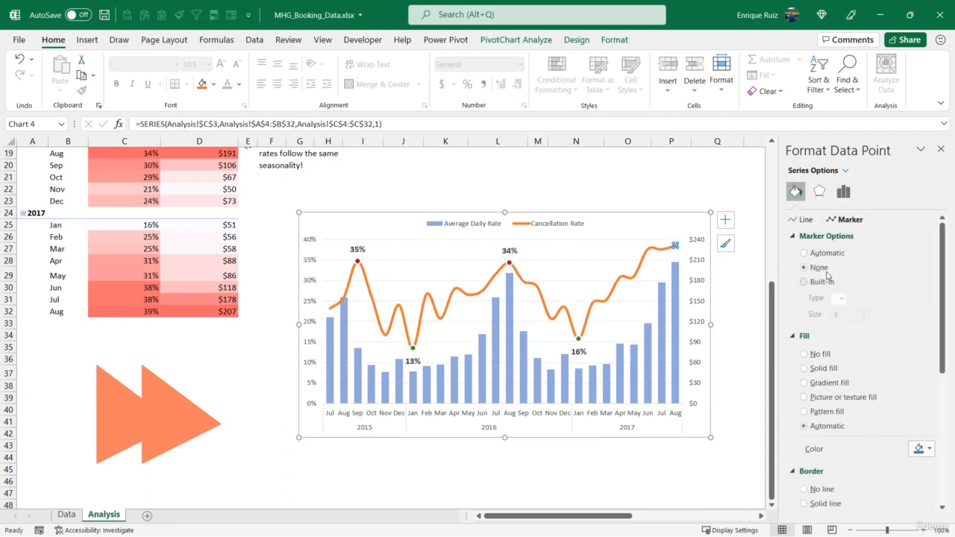
{"action": "left_click", "coordinate": [822, 282]}
{"action": "left_click", "coordinate": [843, 298]}
{"action": "left_click", "coordinate": [840, 396]}
{"action": "left_click", "coordinate": [863, 311]}
{"action": "left_click", "coordinate": [864, 311]}
Fill the August 2017 marker with solid dark red and give it a solid white border 1.75 pt wide
{"action": "scroll", "coordinate": [853, 323], "scroll_direction": "down", "scroll_amount": 2}
{"action": "left_click", "coordinate": [835, 311]}
{"action": "left_click", "coordinate": [922, 389]}
{"action": "left_click", "coordinate": [858, 505]}
{"action": "scroll", "coordinate": [842, 395], "scroll_direction": "down", "scroll_amount": 3}
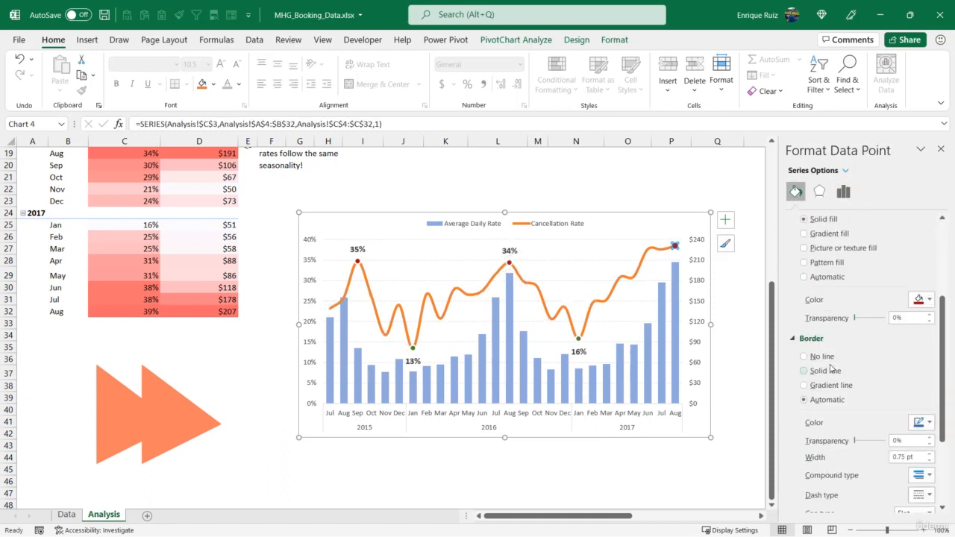
{"action": "left_click", "coordinate": [833, 371]}
{"action": "scroll", "coordinate": [839, 358], "scroll_direction": "down", "scroll_amount": 2}
{"action": "left_click", "coordinate": [921, 362]}
{"action": "left_click", "coordinate": [859, 396]}
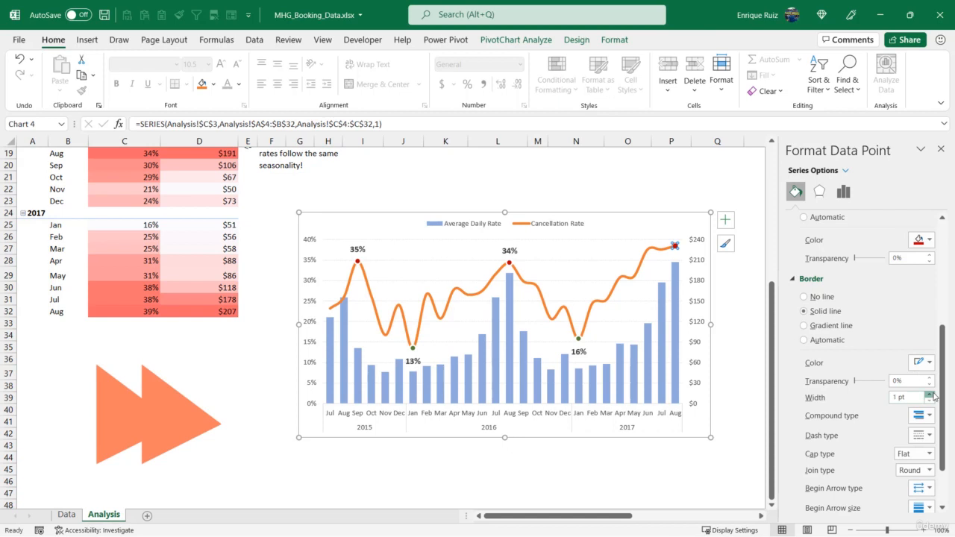
Add a data label to the August 2017 point of the Cancellation Rate line and position it above the point
{"action": "right_click", "coordinate": [675, 246]}
{"action": "left_click", "coordinate": [720, 403]}
{"action": "left_click", "coordinate": [675, 258]}
{"action": "left_click", "coordinate": [676, 260]}
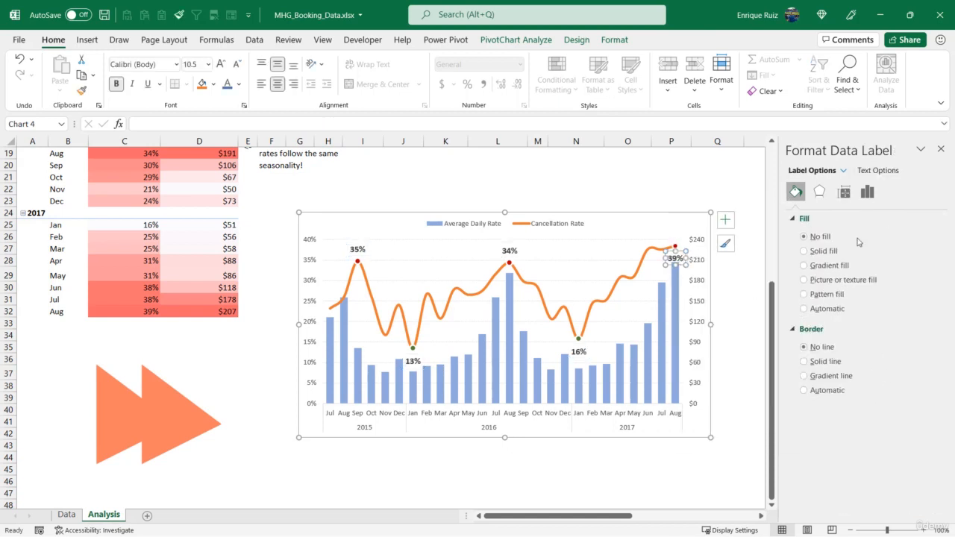
{"action": "left_click", "coordinate": [867, 192]}
{"action": "left_click", "coordinate": [809, 423]}
Close the label formatting and PivotChart field panes, and deselect the chart by selecting cell Q21
{"action": "left_click", "coordinate": [940, 149]}
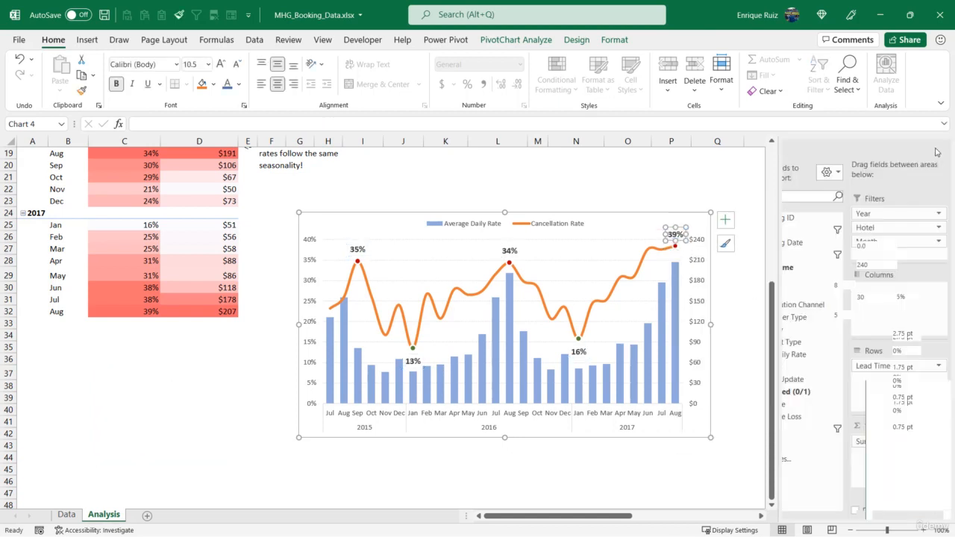
{"action": "left_click", "coordinate": [940, 149]}
{"action": "left_click", "coordinate": [693, 176]}
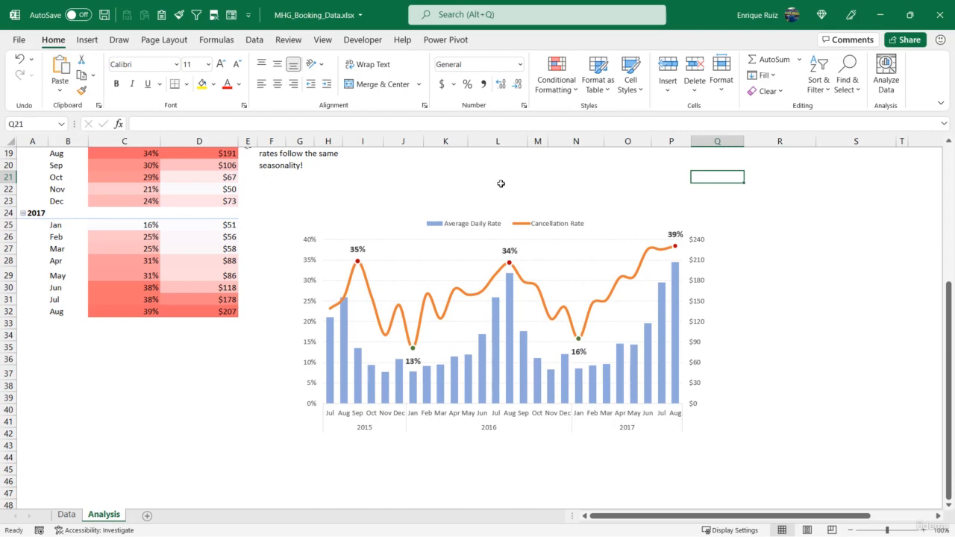
{"action": "mouse_move", "coordinate": [577, 332]}
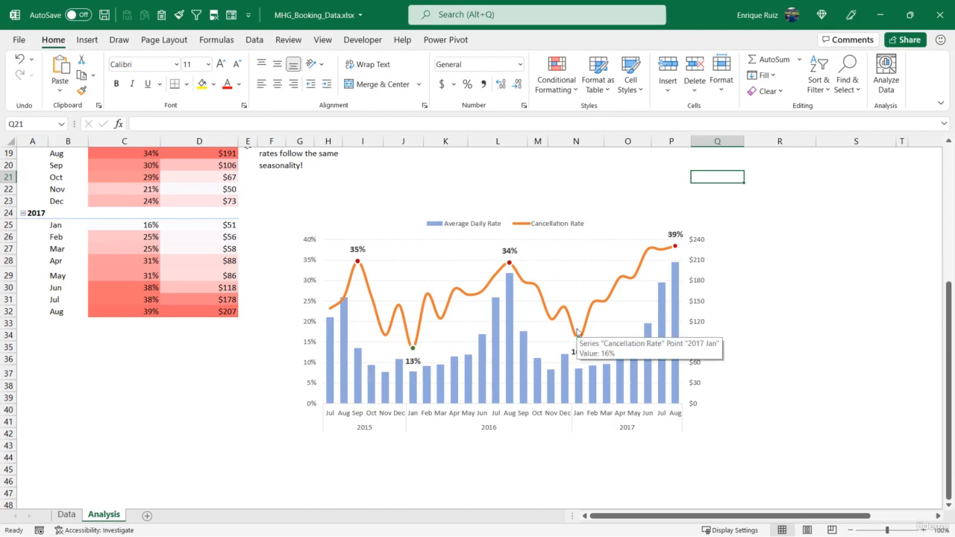